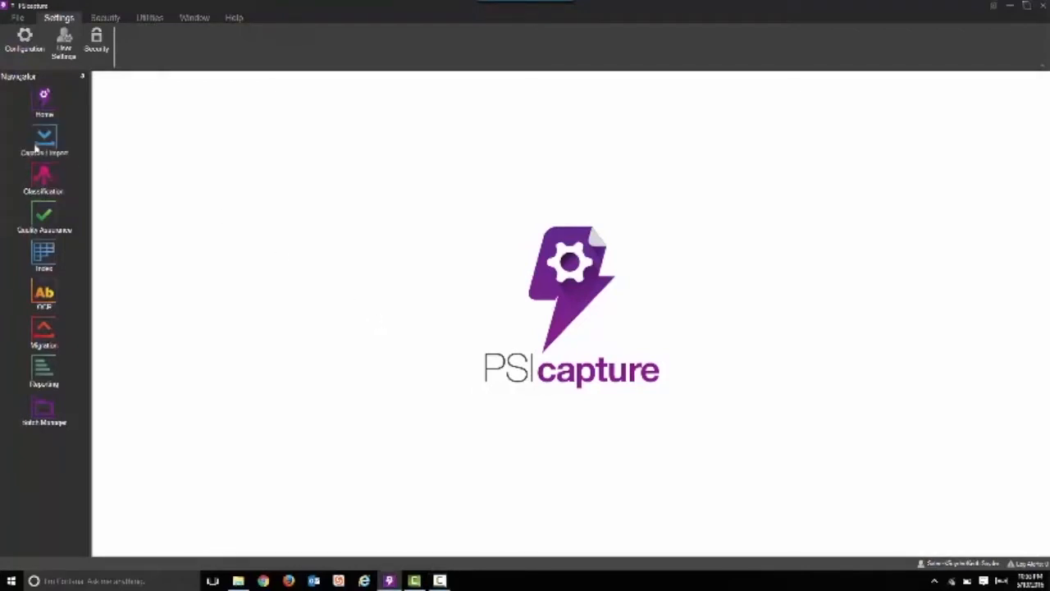
Open document capture with the capture profile 110 - AP Table Extraction with ACE
{"action": "left_click", "coordinate": [38, 146]}
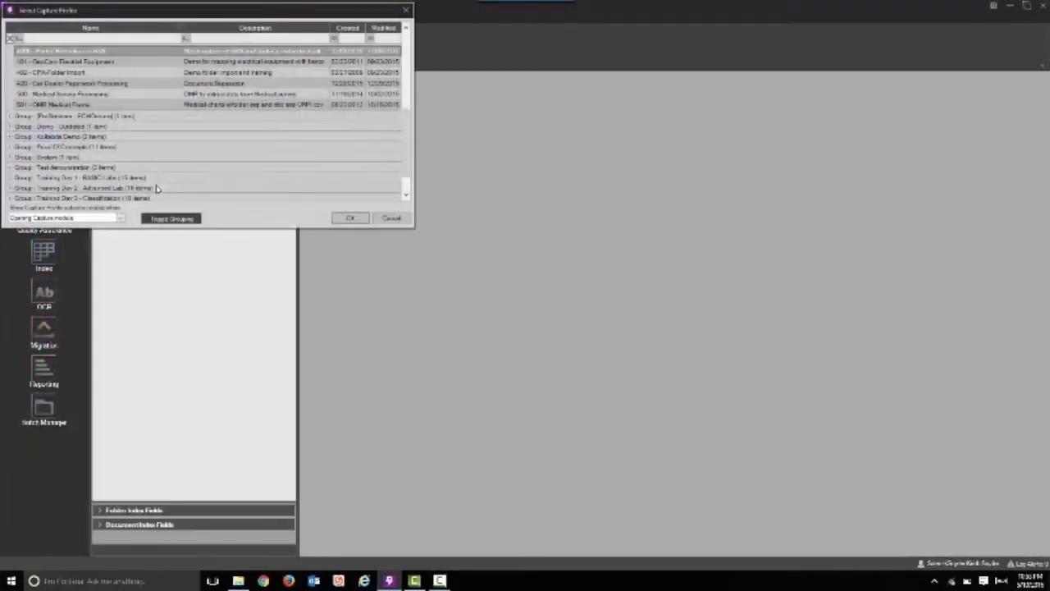
{"action": "left_click_drag", "start_coordinate": [407, 141], "coordinate": [408, 62]}
{"action": "left_click", "coordinate": [71, 94]}
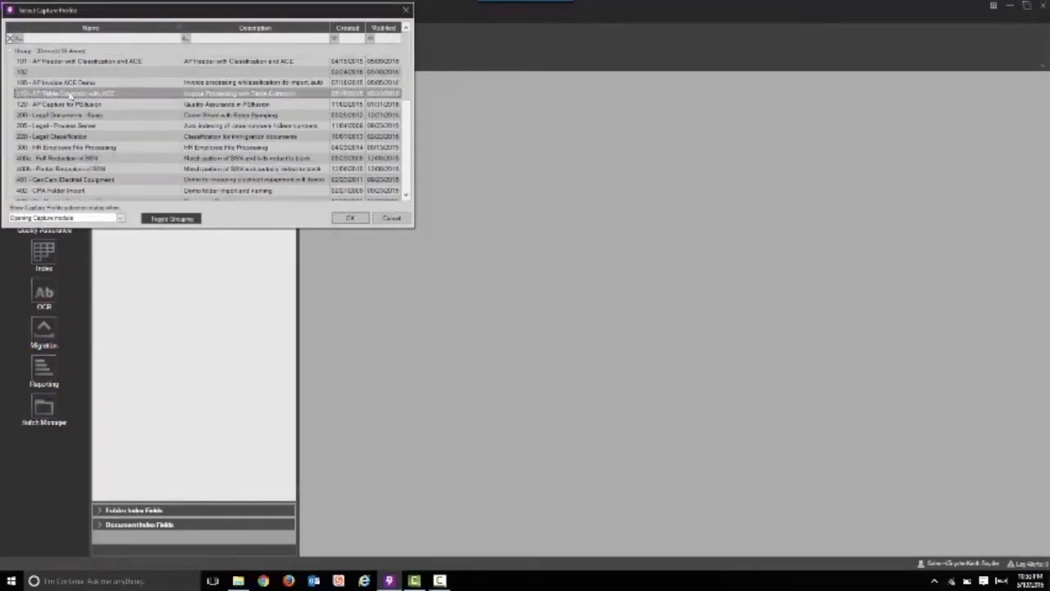
{"action": "left_click", "coordinate": [352, 220]}
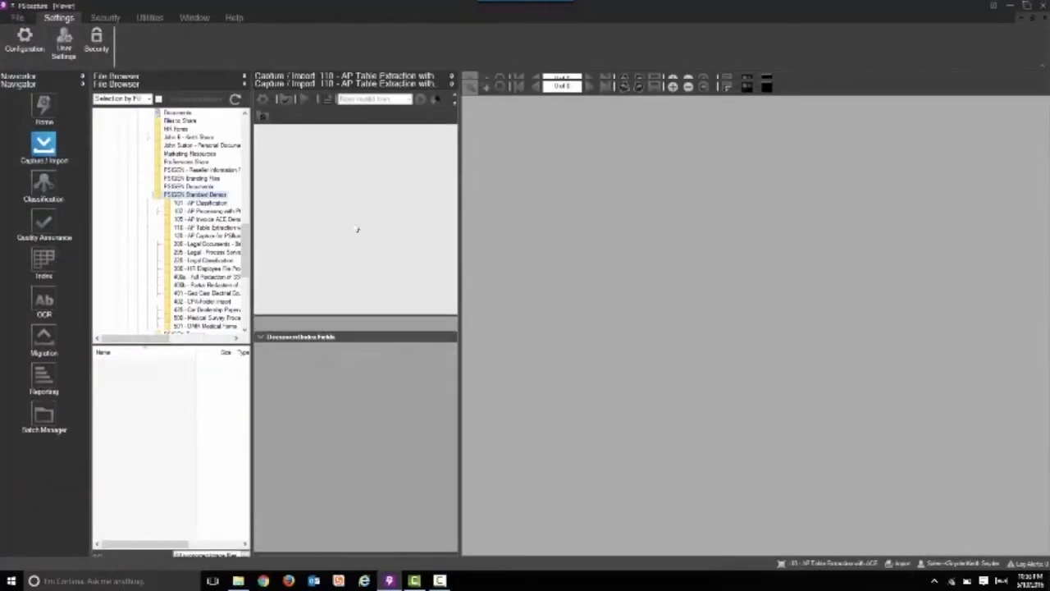
Import the 110 - AP Table Extraction with ACE image file into a new batch, and close it to continue with Classification
{"action": "left_click", "coordinate": [203, 227]}
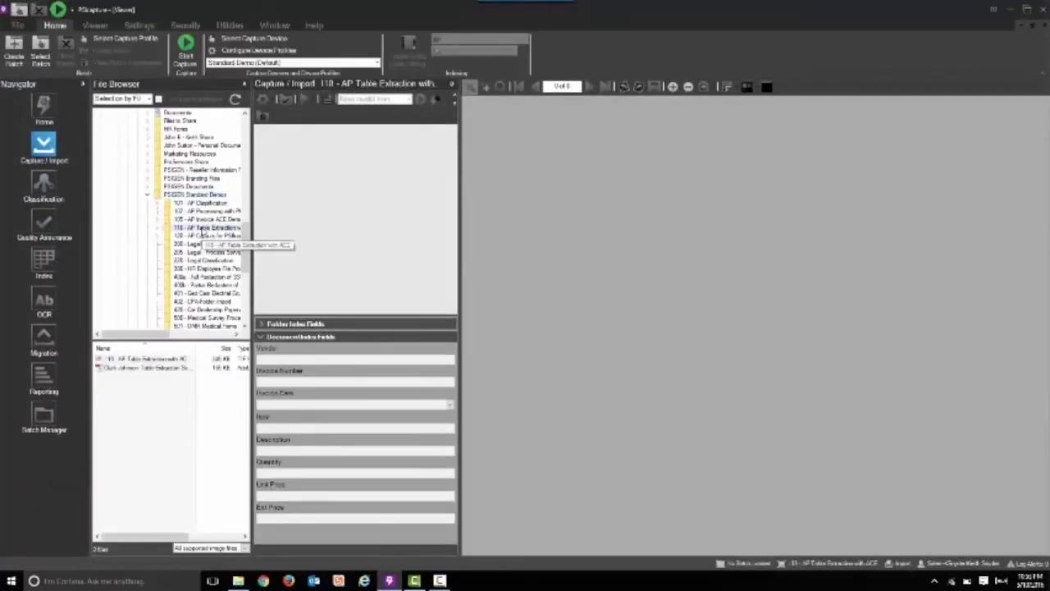
{"action": "left_click", "coordinate": [141, 359]}
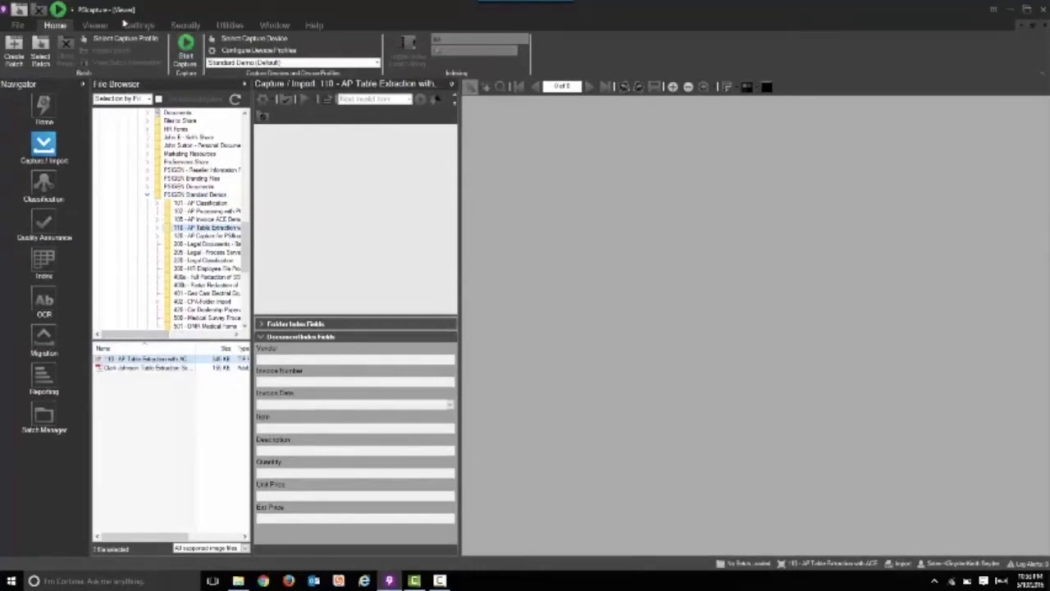
{"action": "left_click", "coordinate": [188, 50]}
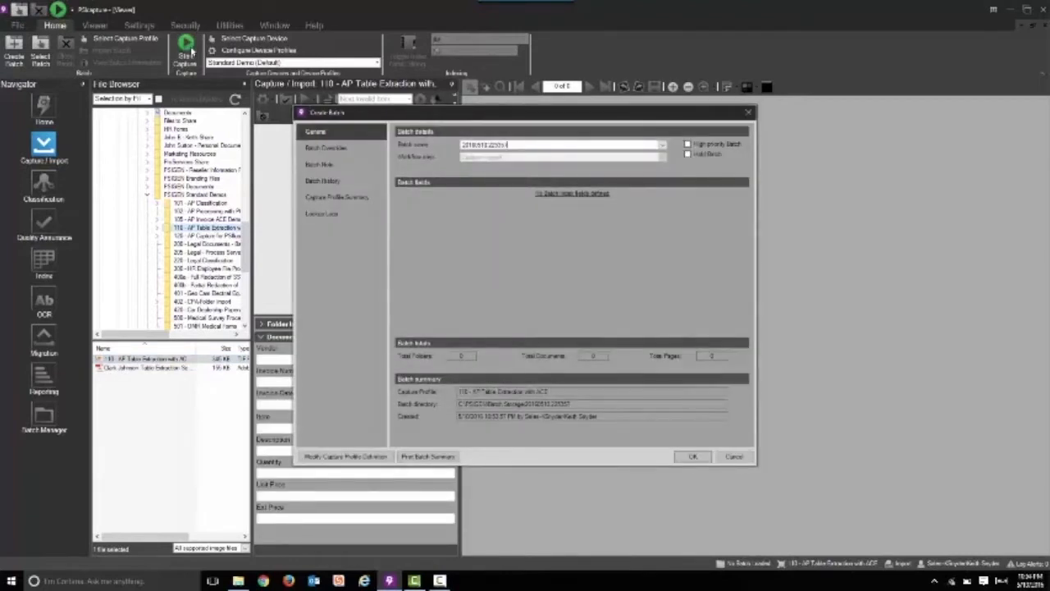
{"action": "key", "text": "Return"}
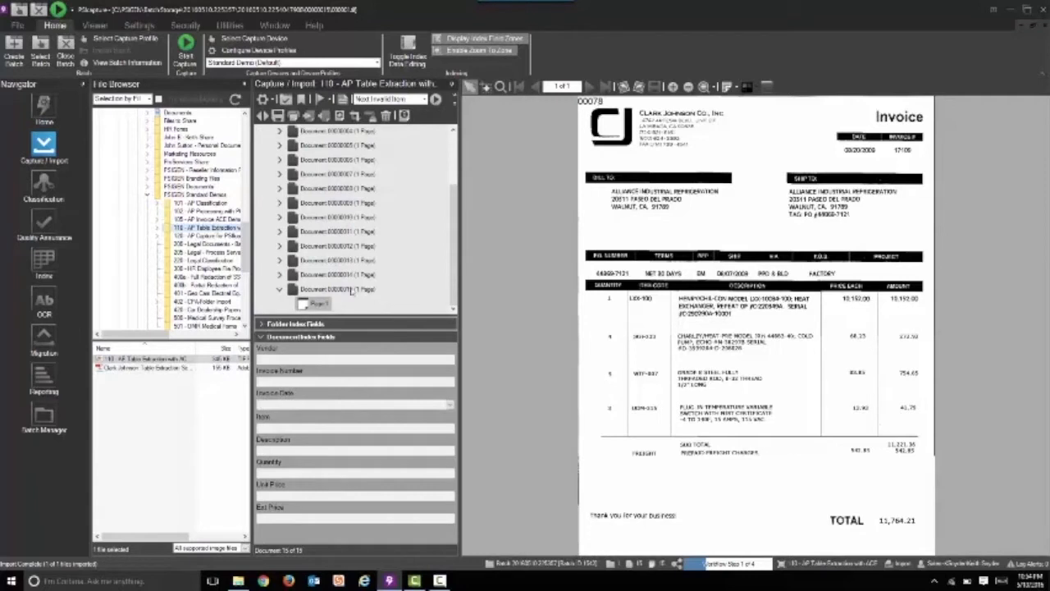
{"action": "left_click", "coordinate": [64, 51]}
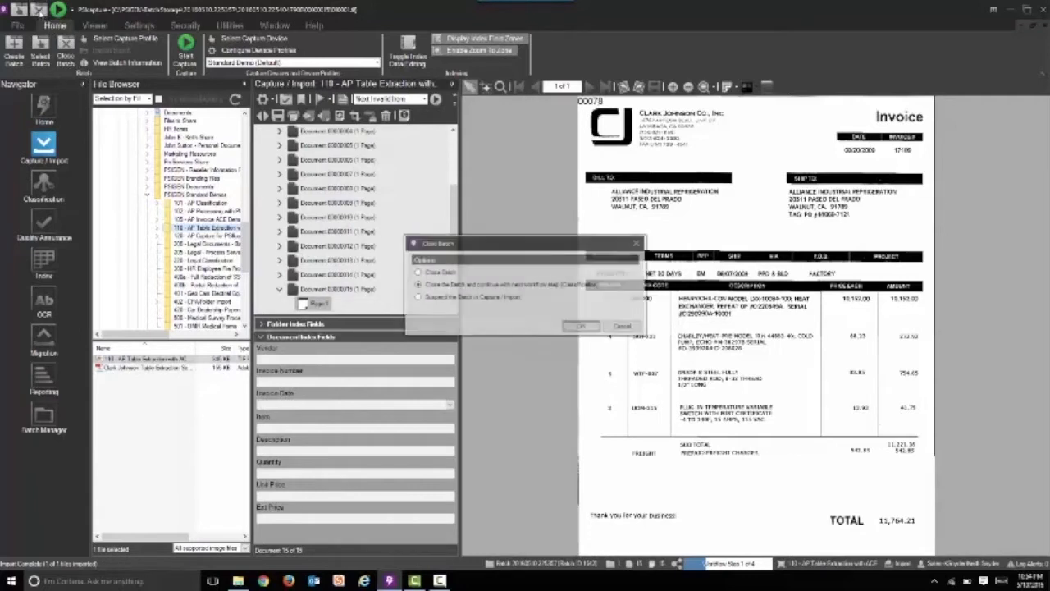
{"action": "left_click", "coordinate": [582, 327]}
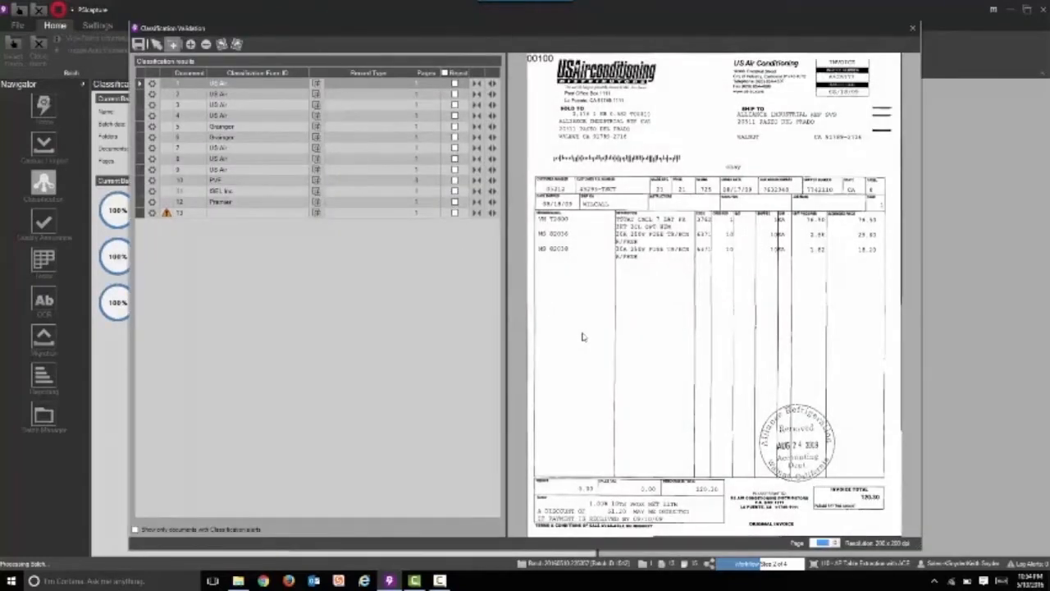
Start a new classification form for unclassified document 13 with the form ID Clark Johnson Co Inc
{"action": "left_click", "coordinate": [140, 214]}
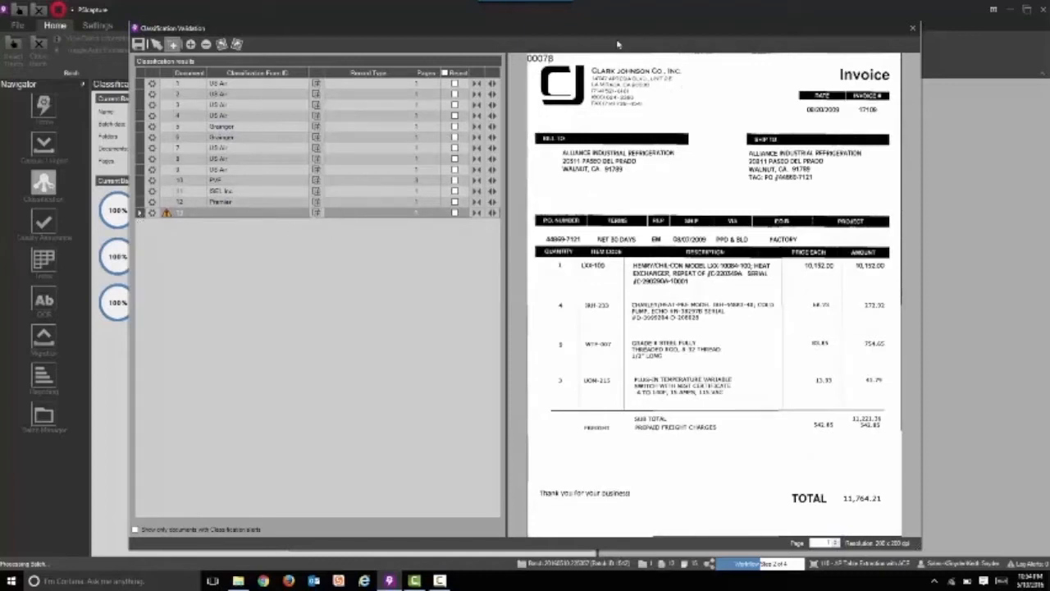
{"action": "left_click", "coordinate": [304, 213]}
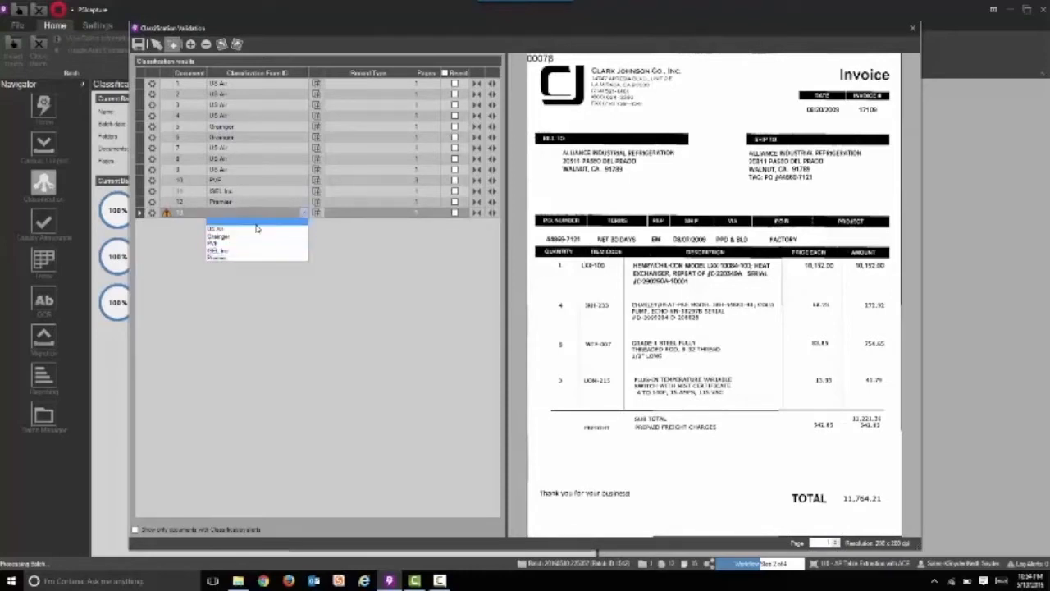
{"action": "left_click", "coordinate": [149, 218]}
{"action": "left_click", "coordinate": [149, 216]}
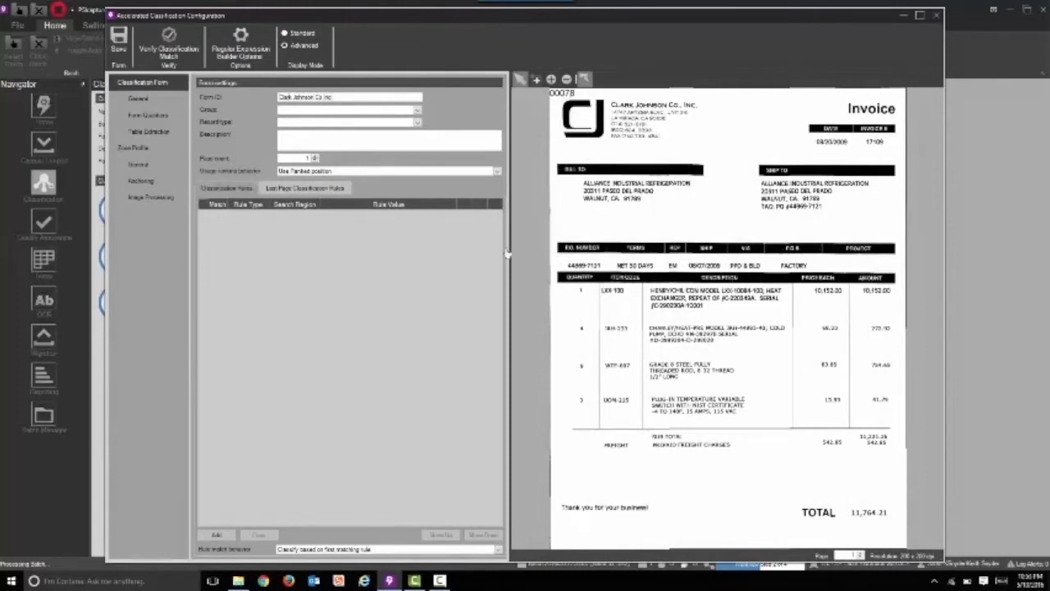
Add OCR classification rules from the vendor's phone number and company name, plus a last-page rule from "Thank you for your business!"
{"action": "mouse_move", "coordinate": [631, 141]}
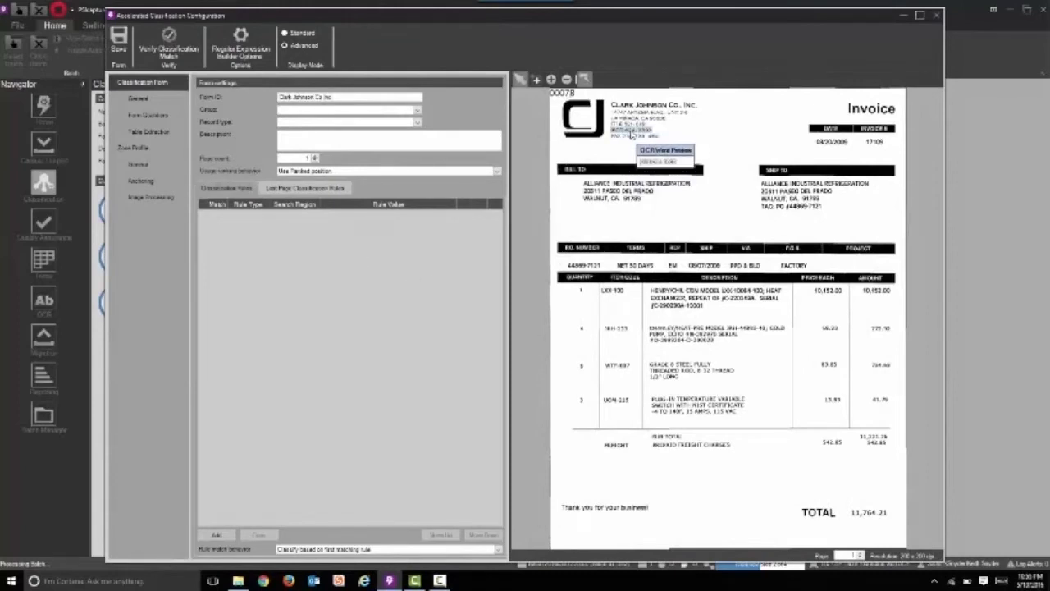
{"action": "left_click", "coordinate": [630, 135]}
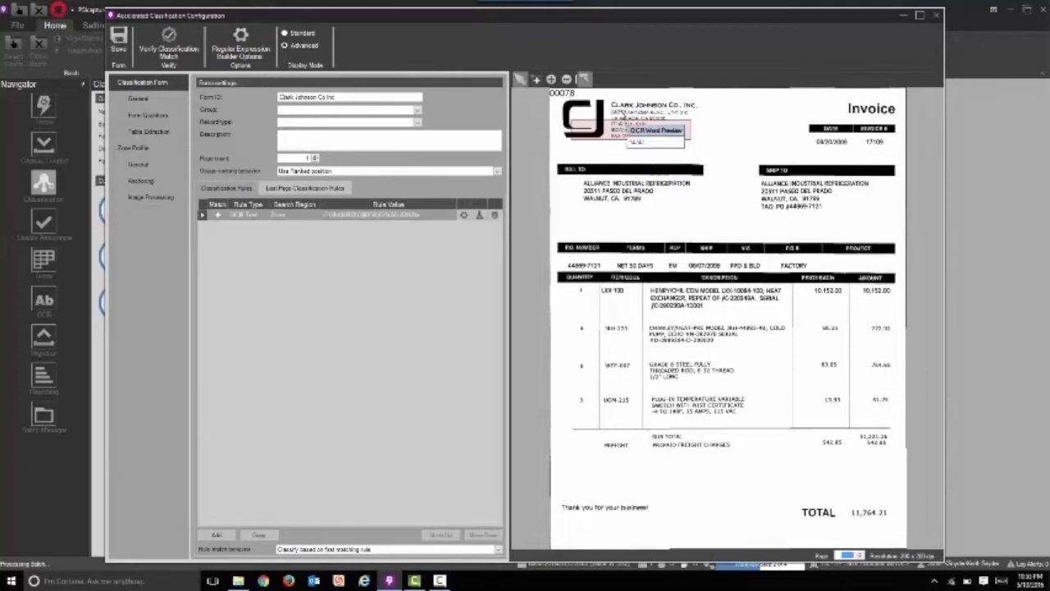
{"action": "left_click_drag", "start_coordinate": [621, 108], "coordinate": [697, 107]}
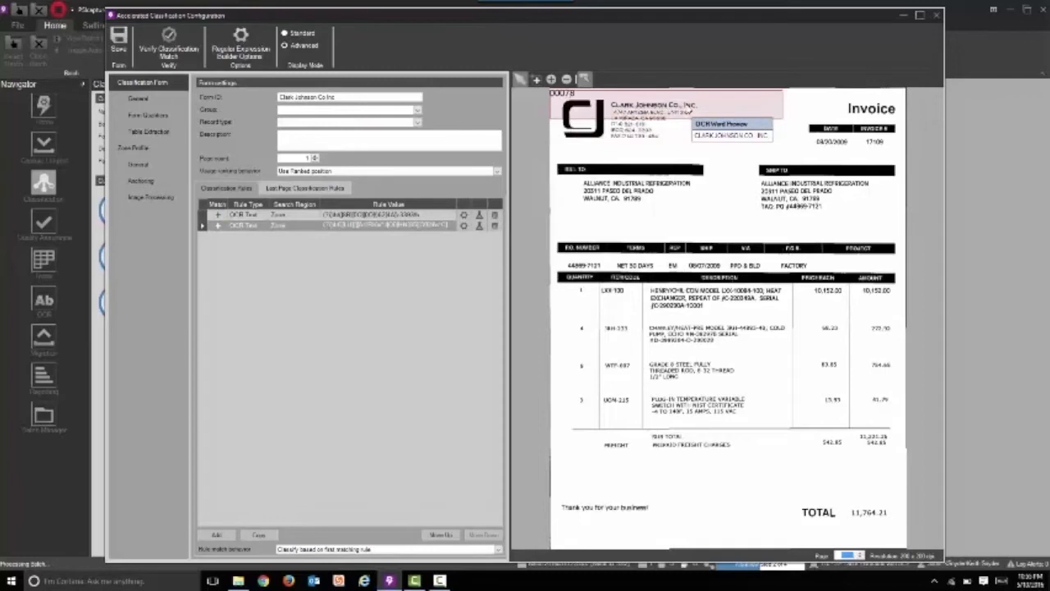
{"action": "left_click", "coordinate": [319, 190]}
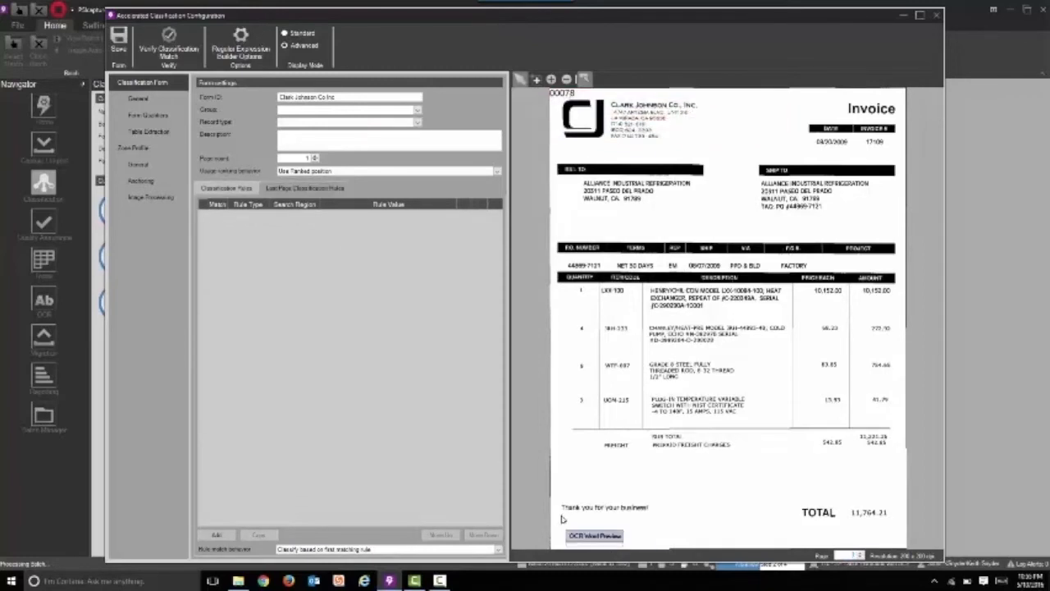
{"action": "left_click_drag", "start_coordinate": [571, 511], "coordinate": [631, 512]}
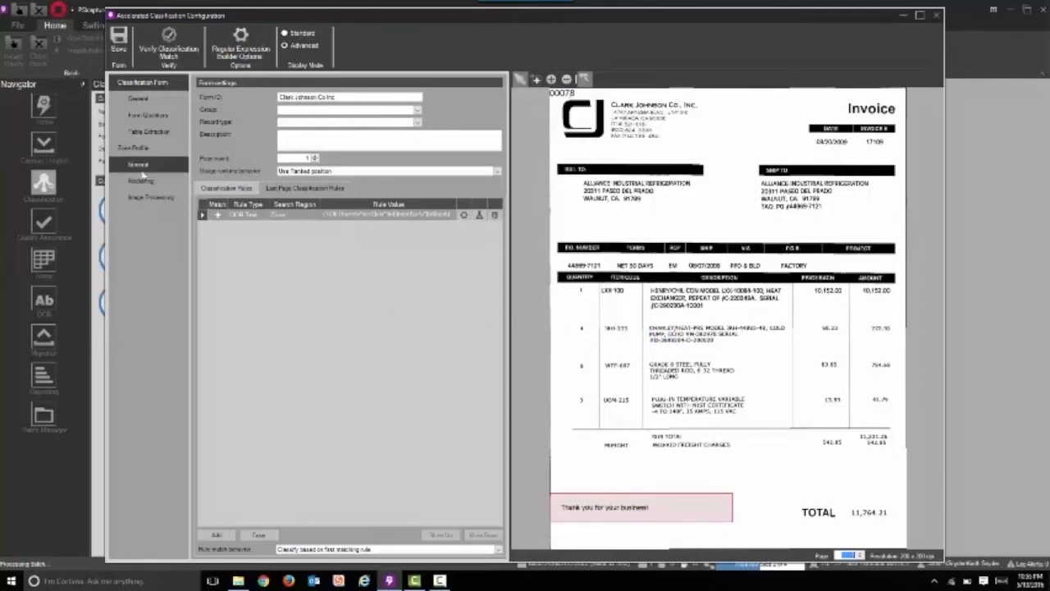
Review the zone profile's zones and examine the Invoice Number smart zone's anchor and child zone on the invoice
{"action": "left_click", "coordinate": [139, 151]}
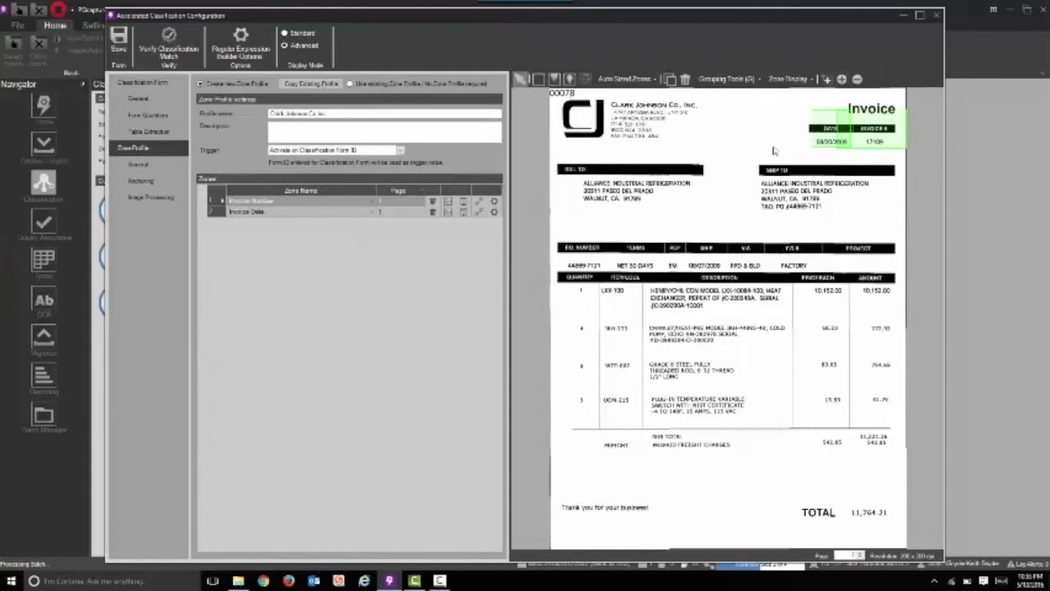
{"action": "left_click", "coordinate": [893, 140]}
{"action": "double_click", "coordinate": [894, 140]}
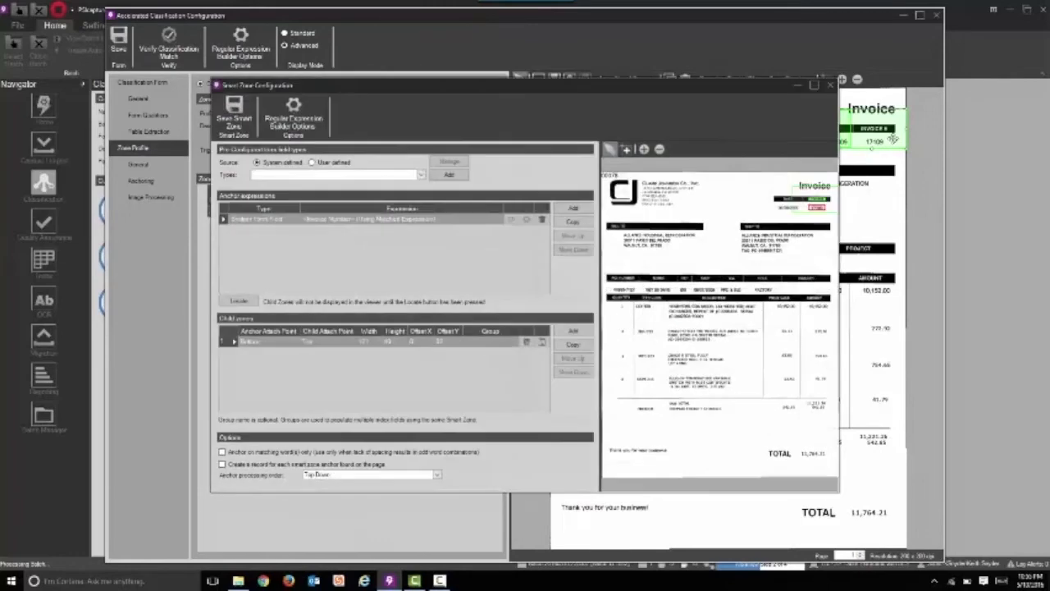
{"action": "left_click", "coordinate": [631, 152]}
{"action": "left_click_drag", "start_coordinate": [749, 180], "coordinate": [854, 235]}
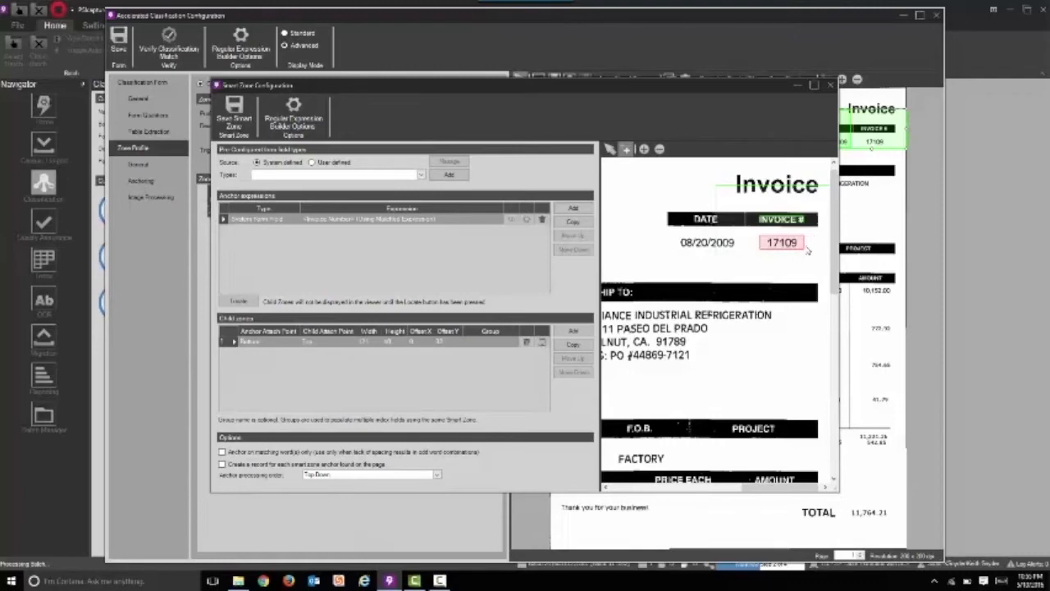
{"action": "left_click", "coordinate": [830, 85]}
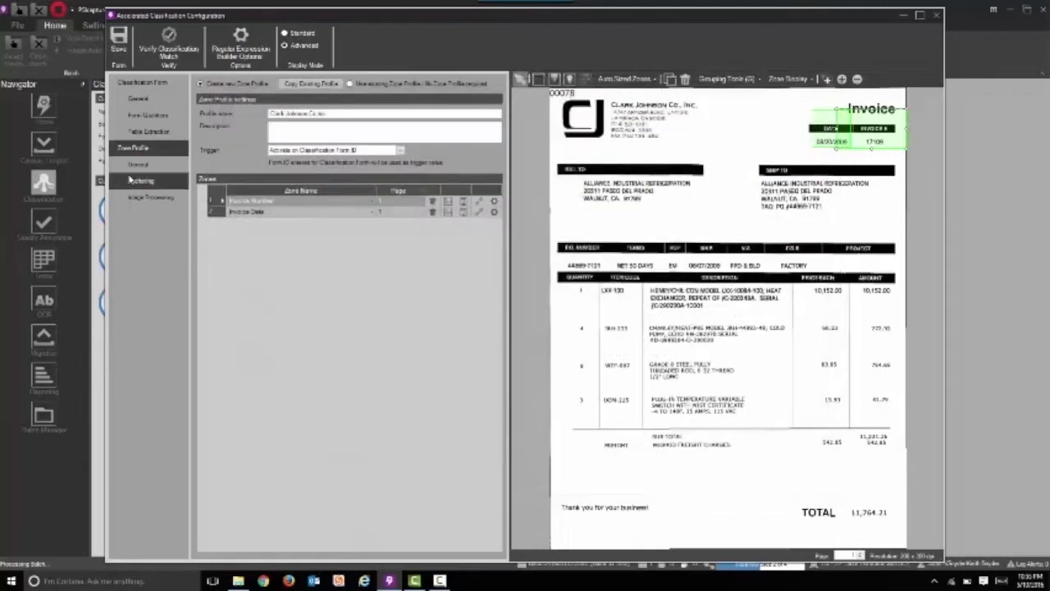
Enable table extraction and add the line item columns QUANTITY and ITEM CODE from the invoice's table headers
{"action": "left_click", "coordinate": [143, 133]}
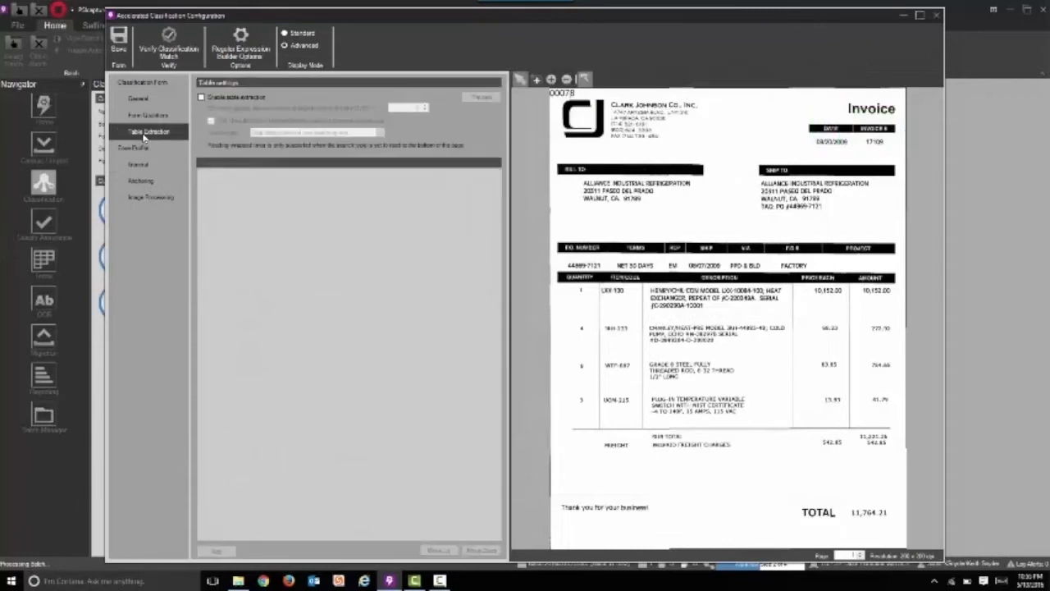
{"action": "left_click", "coordinate": [201, 97]}
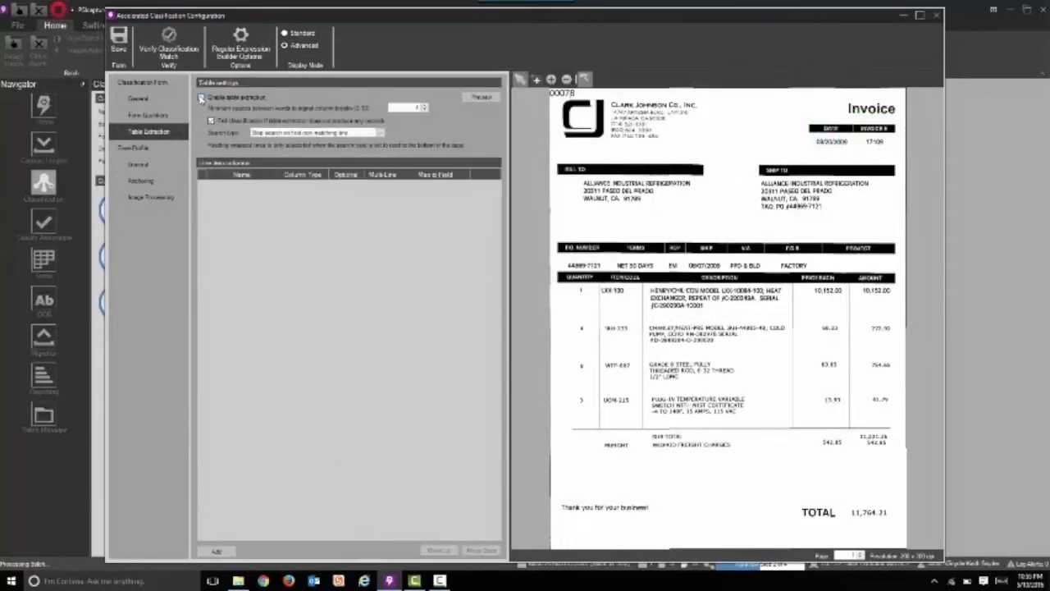
{"action": "left_click", "coordinate": [579, 280]}
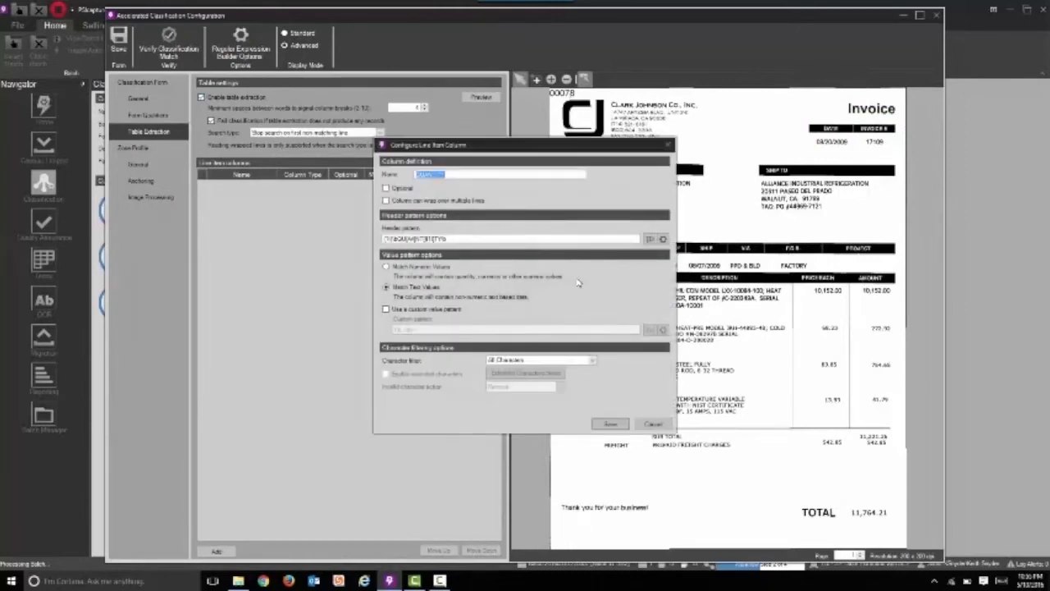
{"action": "left_click", "coordinate": [608, 425]}
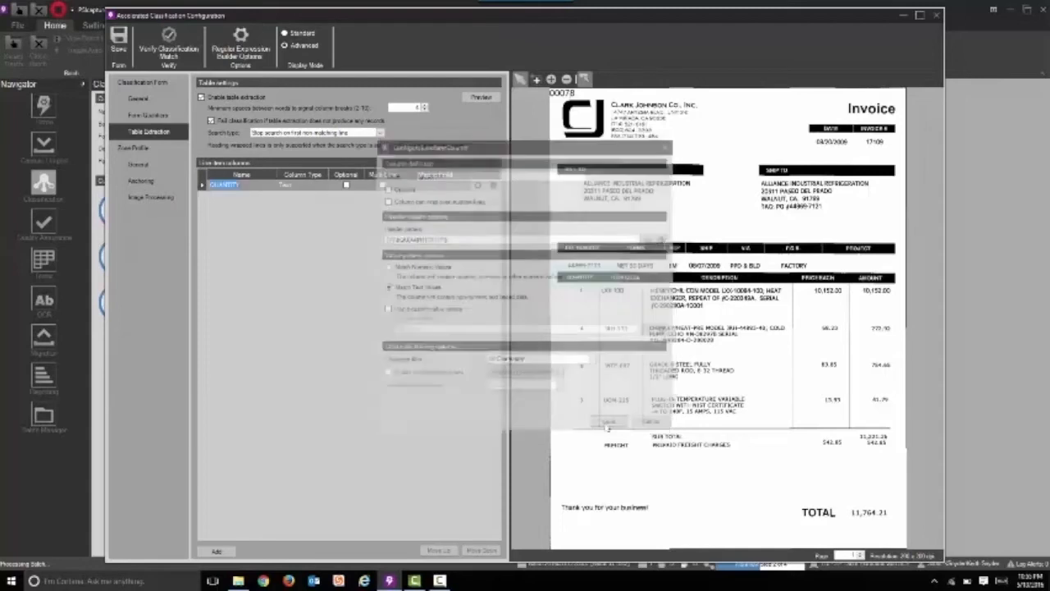
{"action": "left_click", "coordinate": [625, 278]}
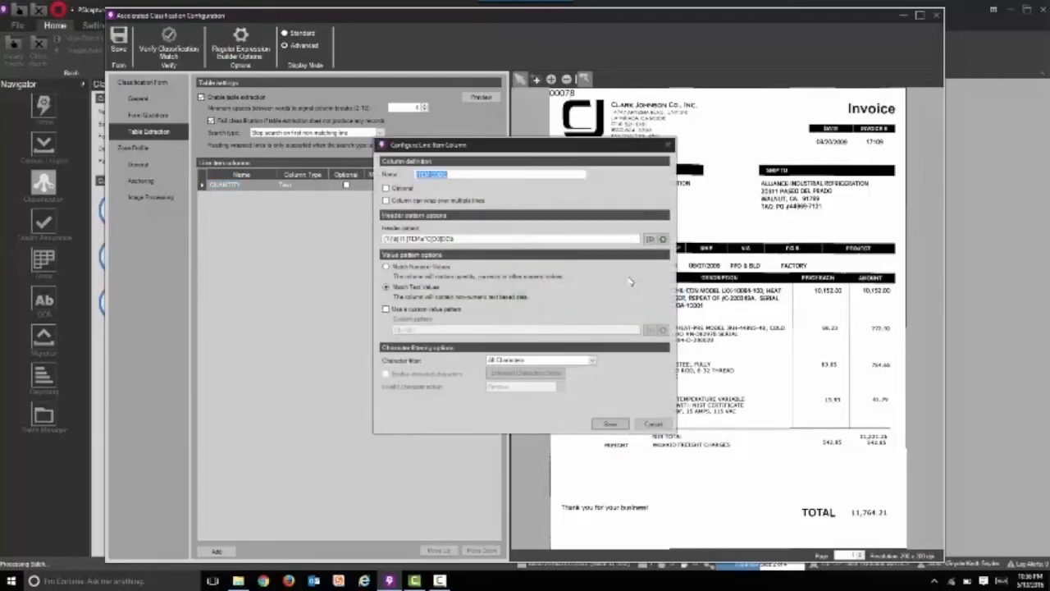
{"action": "left_click", "coordinate": [609, 425]}
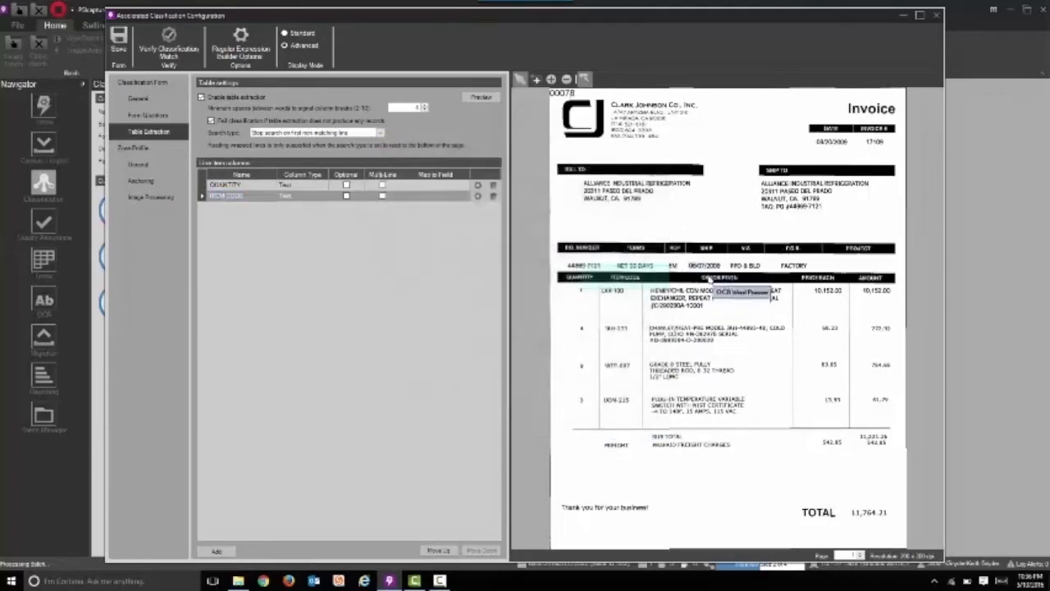
Add the line item columns DESCRIPTION, PRICE EACH and AMOUNT from the invoice's table headers
{"action": "left_click", "coordinate": [710, 279]}
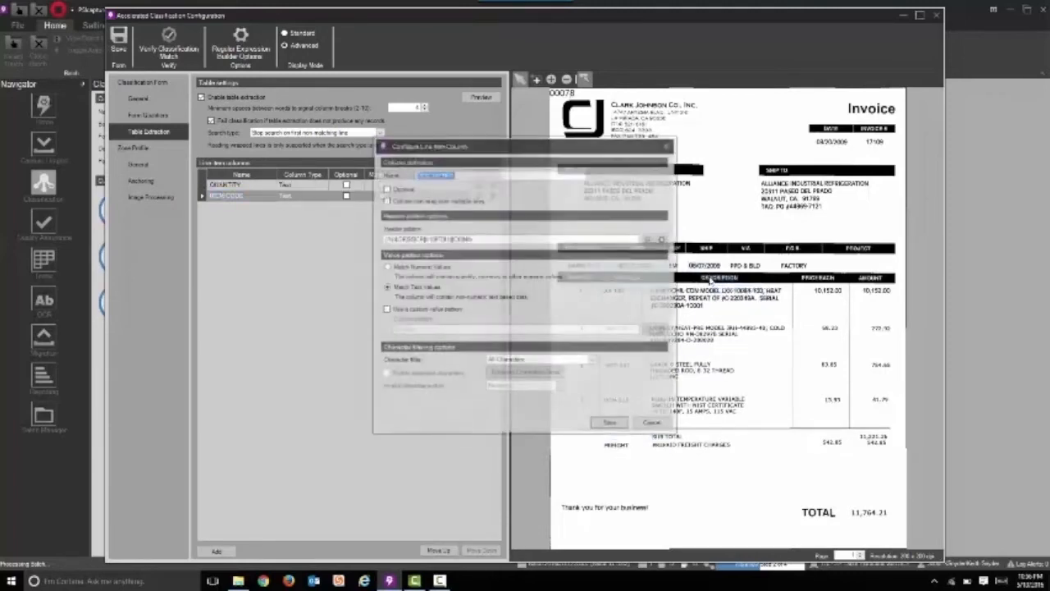
{"action": "left_click", "coordinate": [611, 423]}
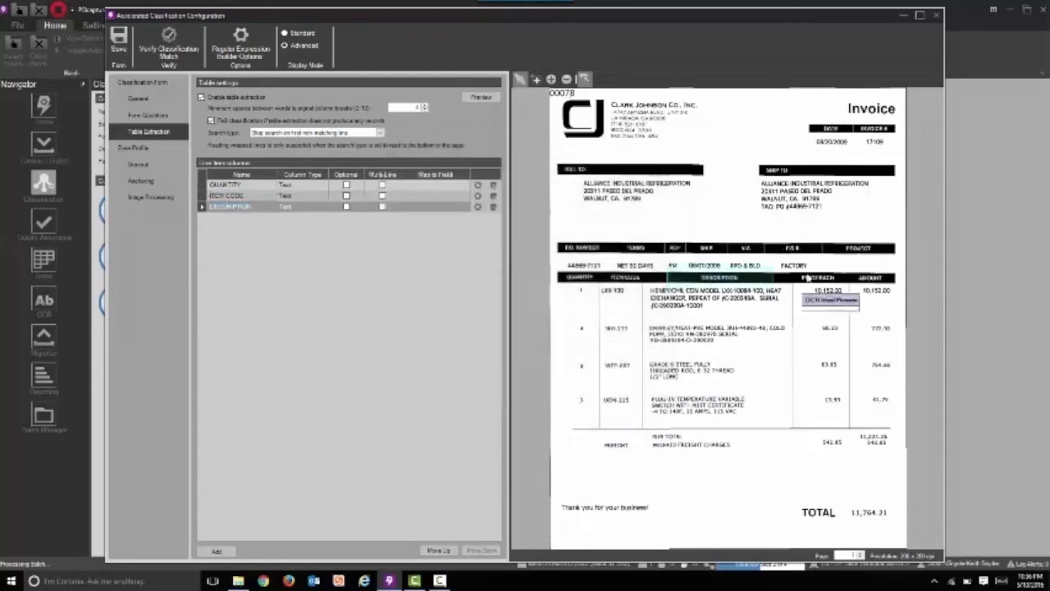
{"action": "left_click", "coordinate": [814, 280]}
{"action": "left_click", "coordinate": [628, 425]}
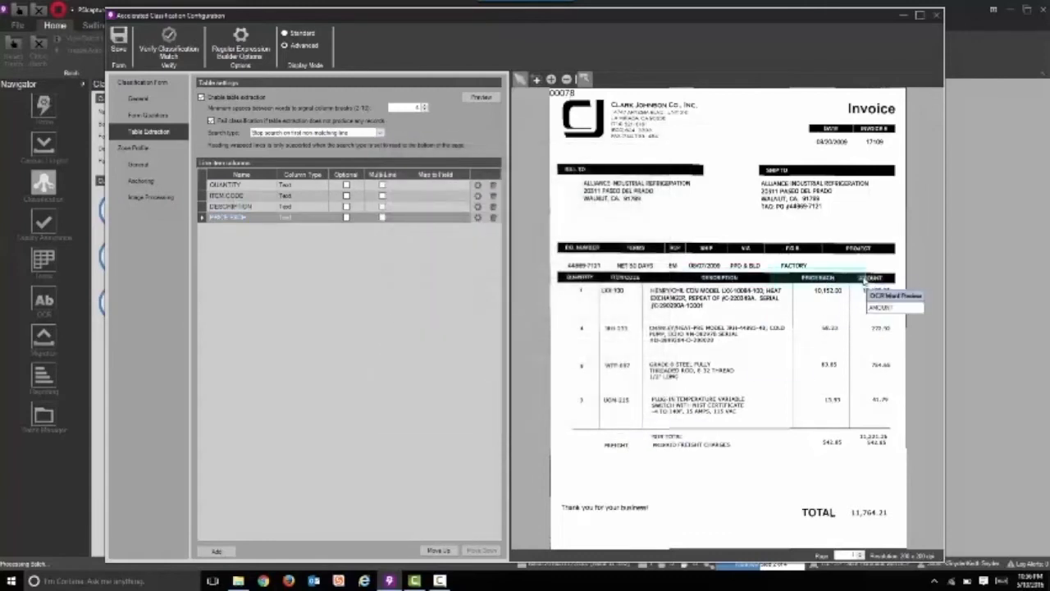
{"action": "left_click", "coordinate": [865, 280]}
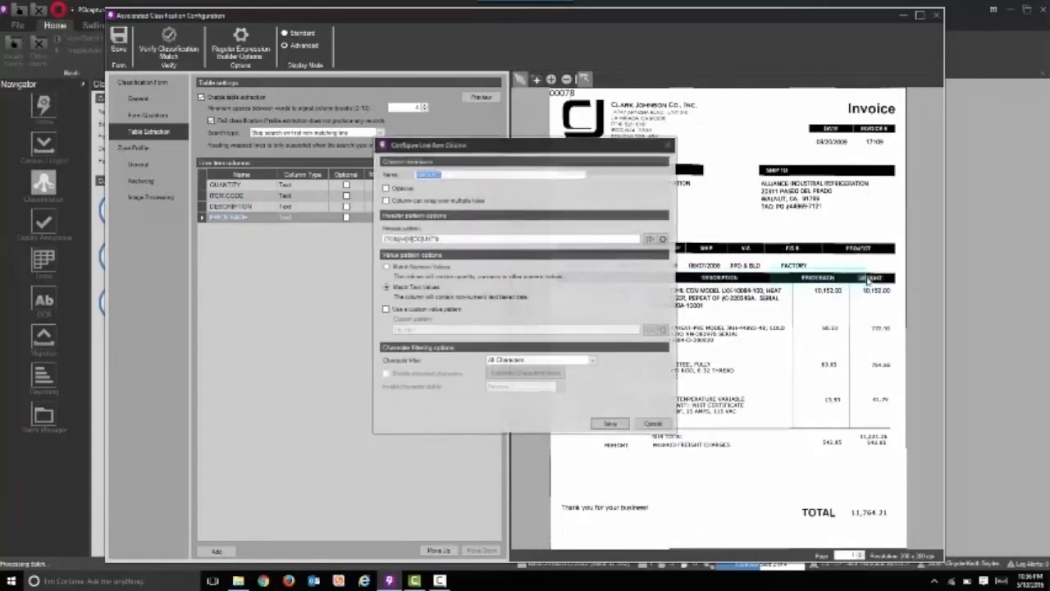
{"action": "left_click", "coordinate": [610, 424]}
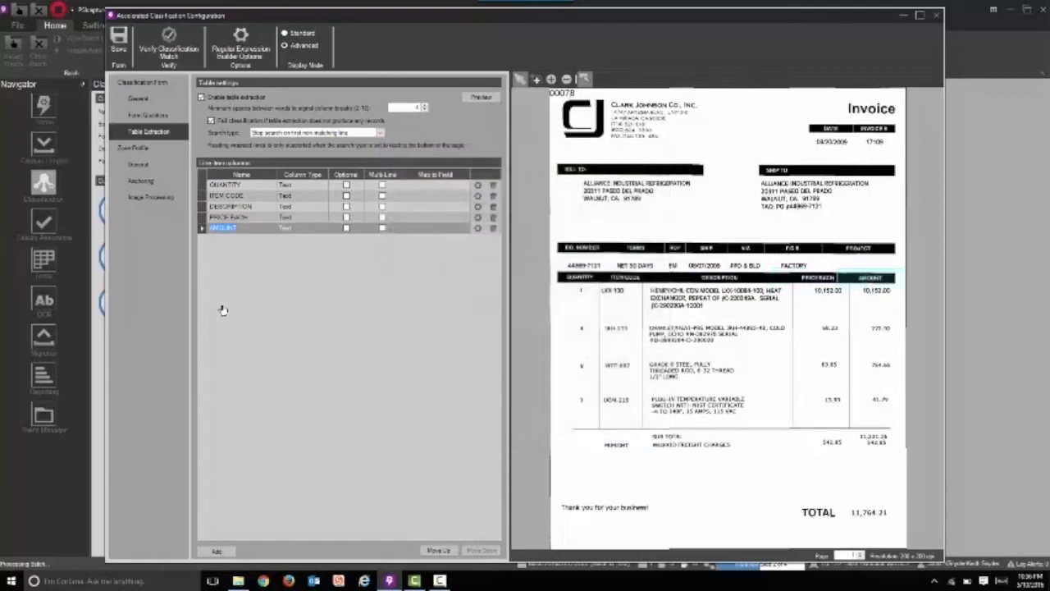
Set the QUANTITY, PRICE EACH and AMOUNT columns to the Numeric type and make the DESCRIPTION column multi-line
{"action": "left_click", "coordinate": [295, 186]}
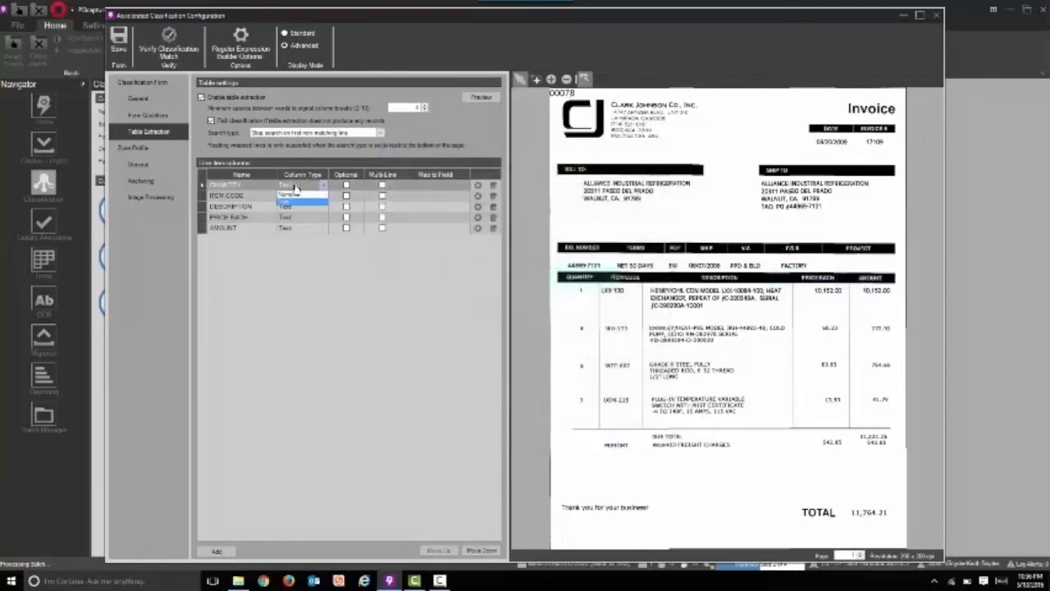
{"action": "left_click", "coordinate": [298, 195]}
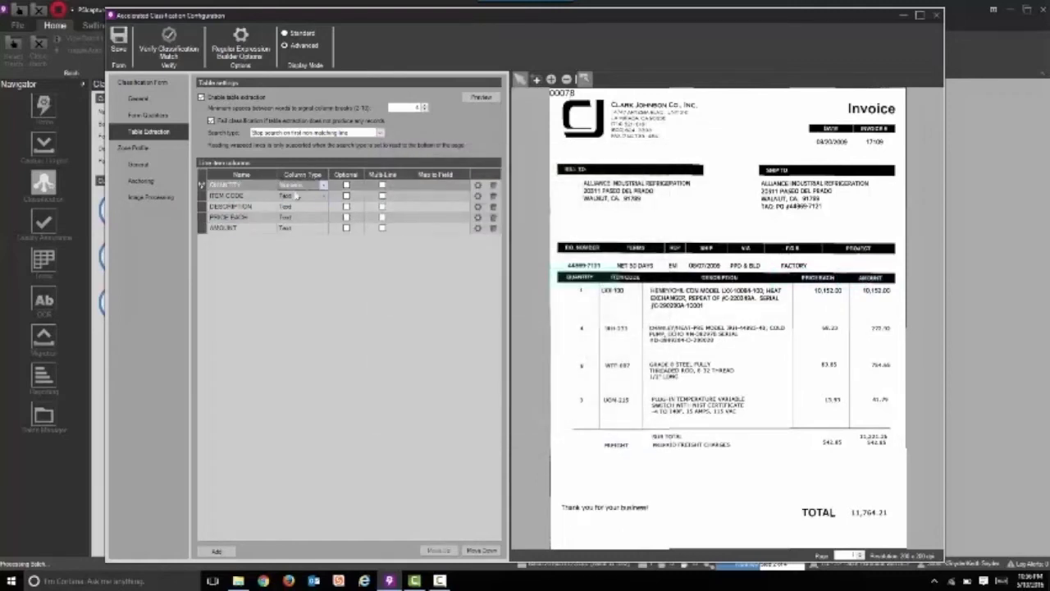
{"action": "left_click", "coordinate": [298, 218]}
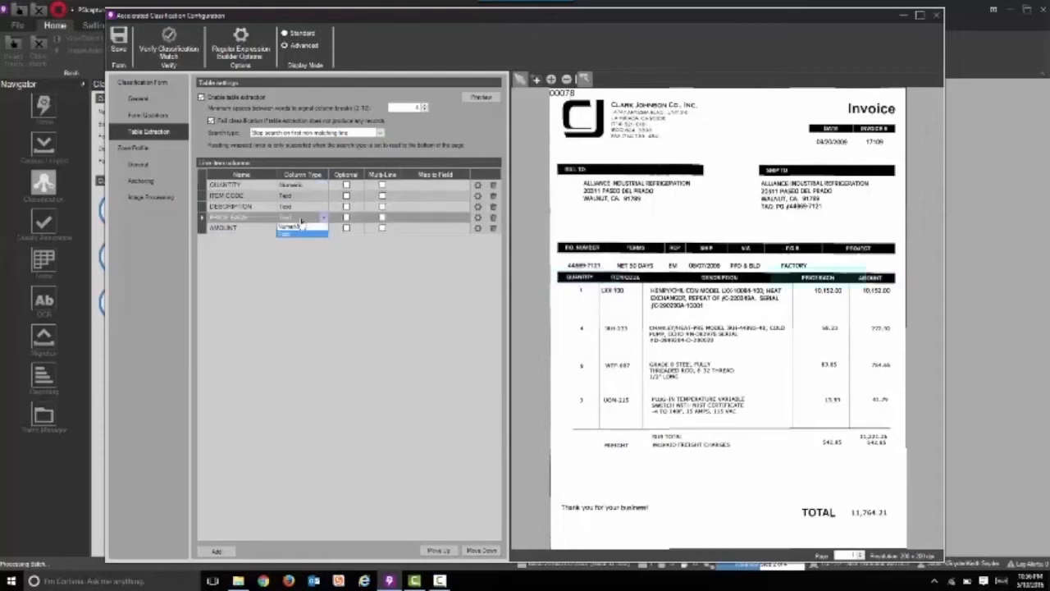
{"action": "left_click", "coordinate": [301, 228]}
{"action": "left_click", "coordinate": [301, 229]}
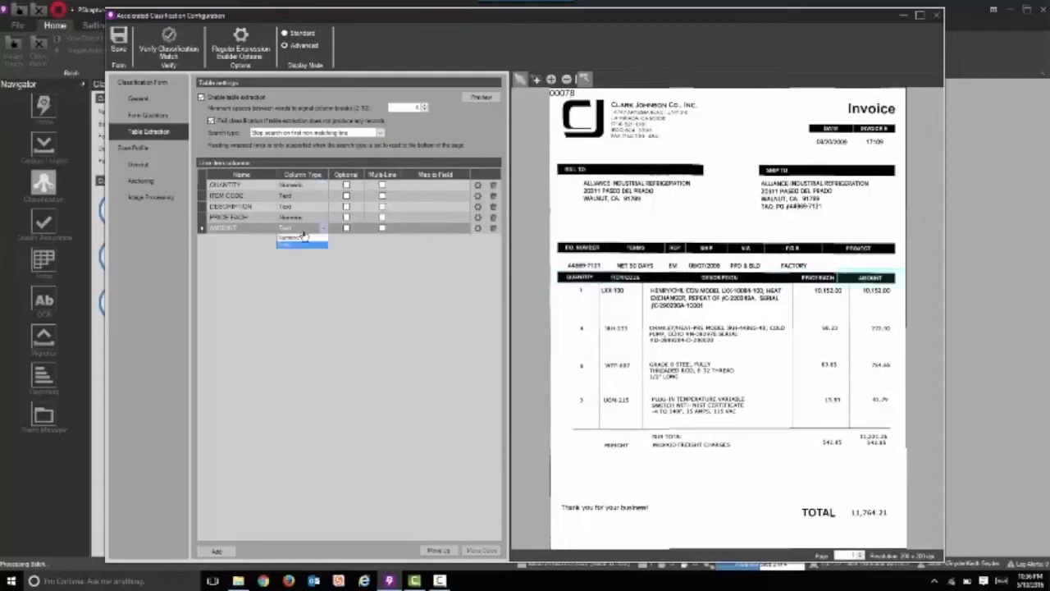
{"action": "left_click", "coordinate": [303, 238]}
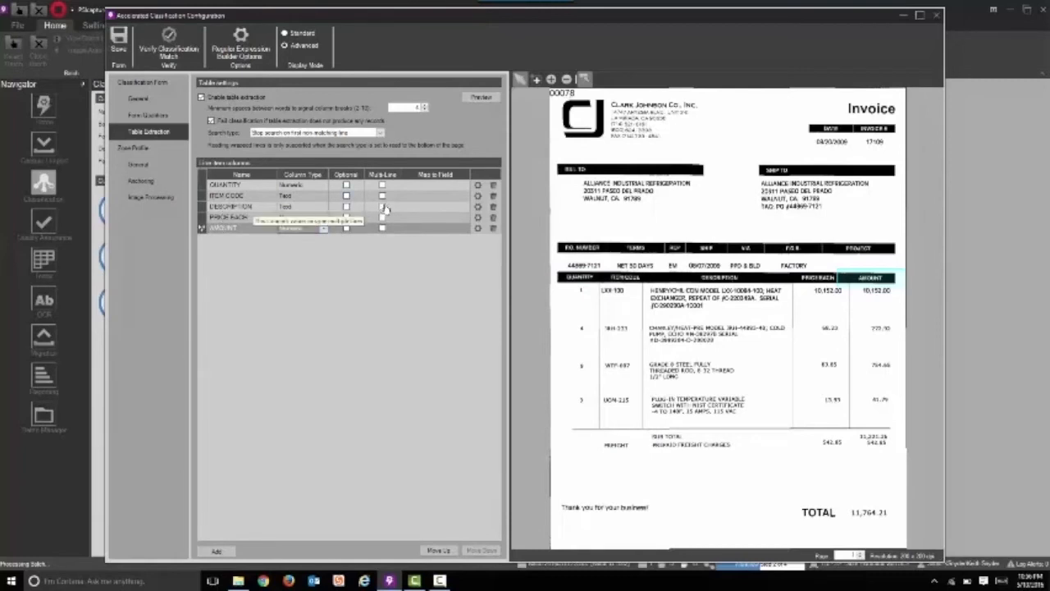
{"action": "left_click", "coordinate": [382, 207]}
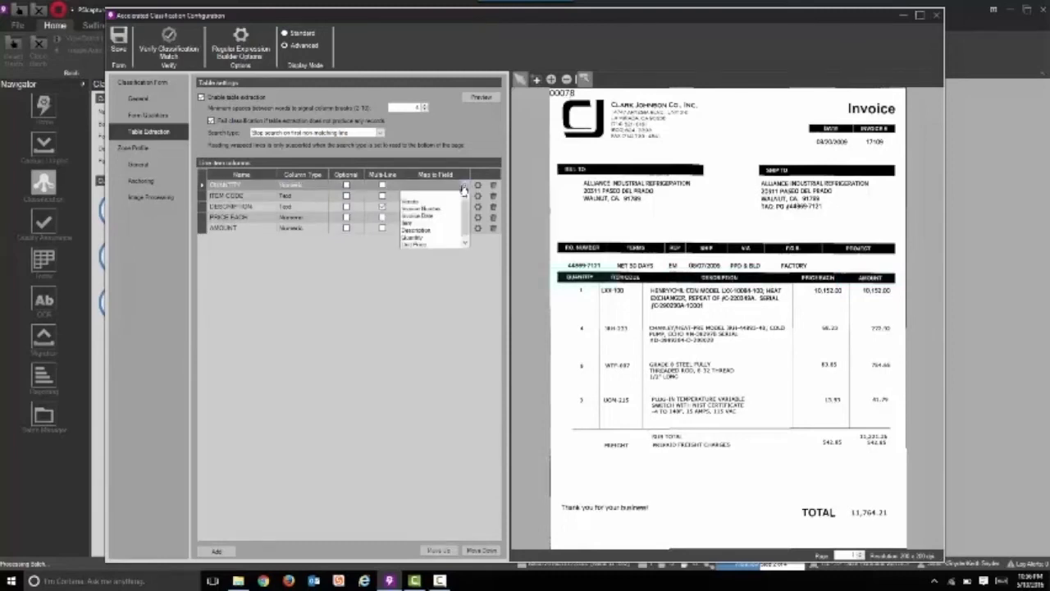
Map the QUANTITY column to the Quantity field, ITEM CODE to Item and DESCRIPTION to Description
{"action": "left_click", "coordinate": [426, 238]}
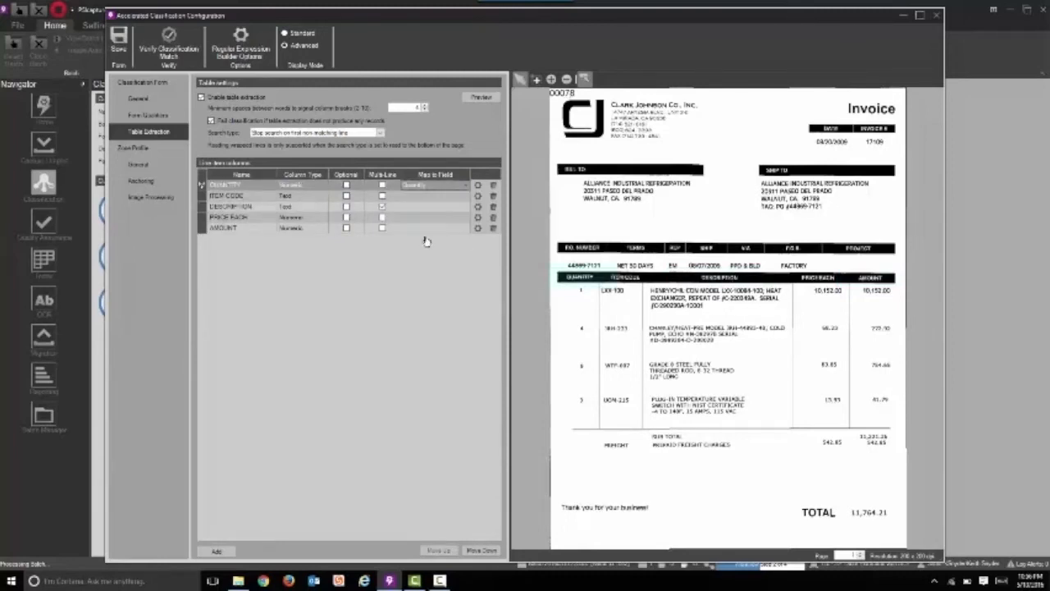
{"action": "left_click", "coordinate": [440, 197]}
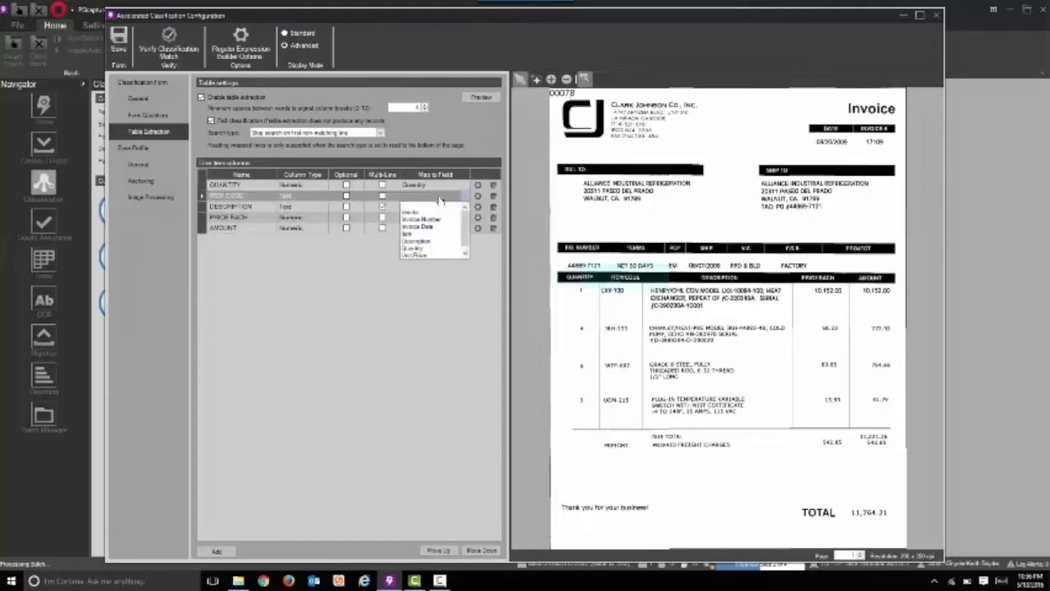
{"action": "left_click", "coordinate": [410, 235]}
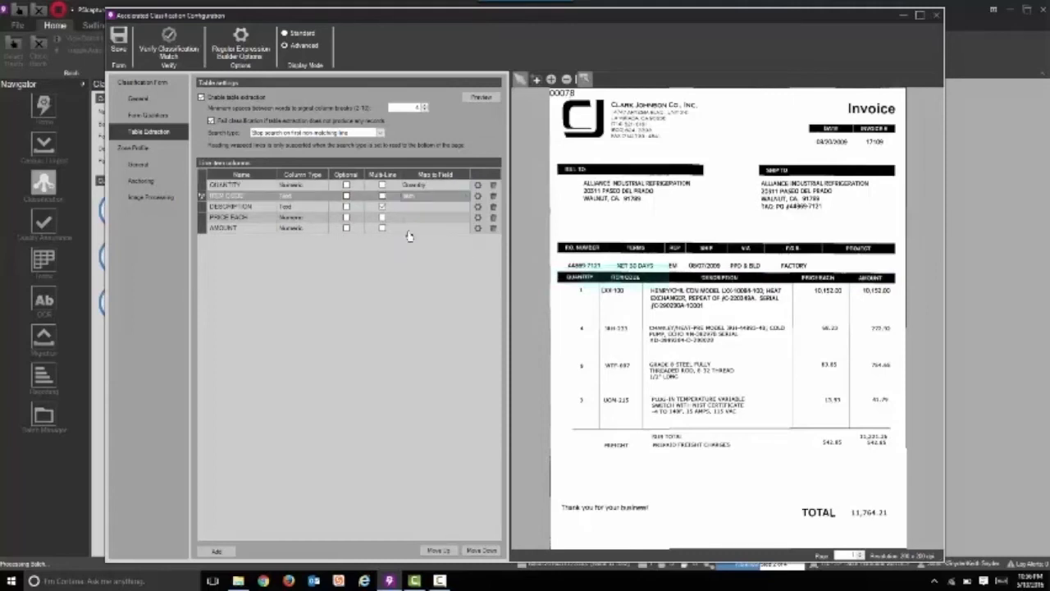
{"action": "left_click", "coordinate": [421, 200]}
{"action": "left_click", "coordinate": [464, 207]}
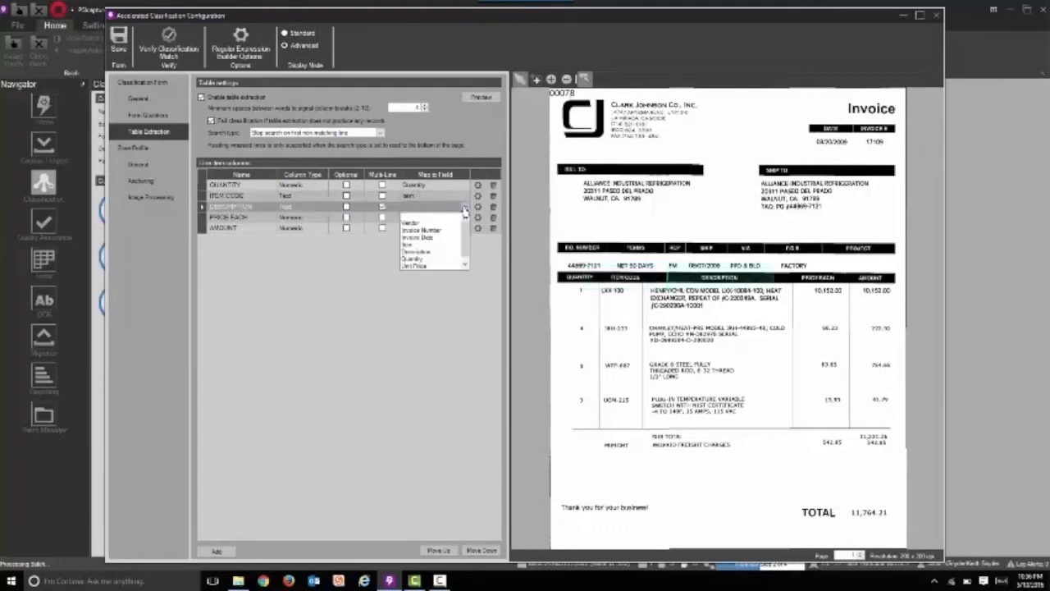
{"action": "left_click", "coordinate": [431, 251]}
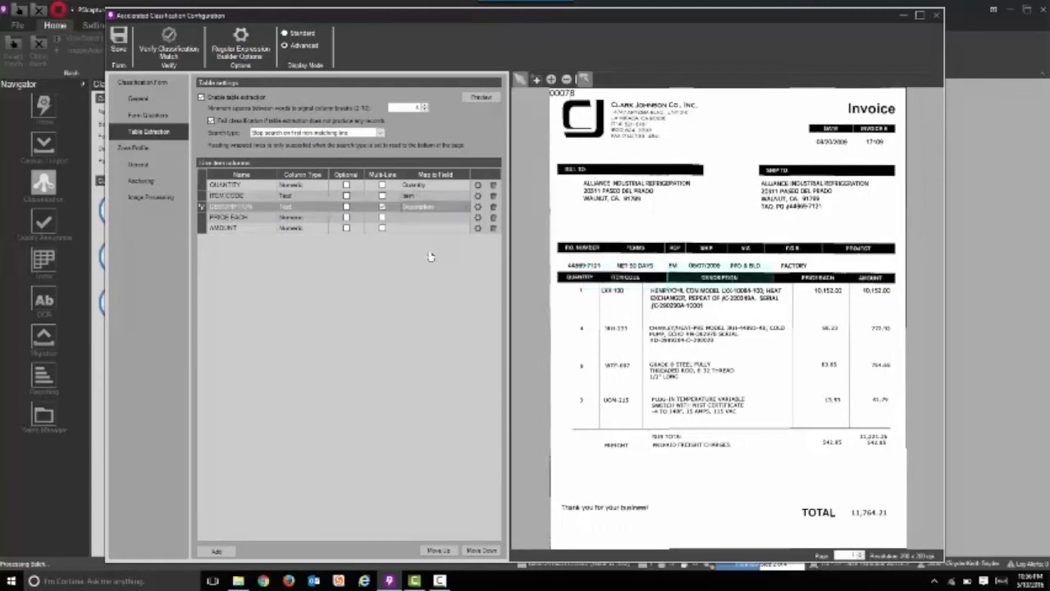
Map the PRICE EACH column to the Unit Price field and AMOUNT to Ext Price
{"action": "left_click", "coordinate": [465, 217]}
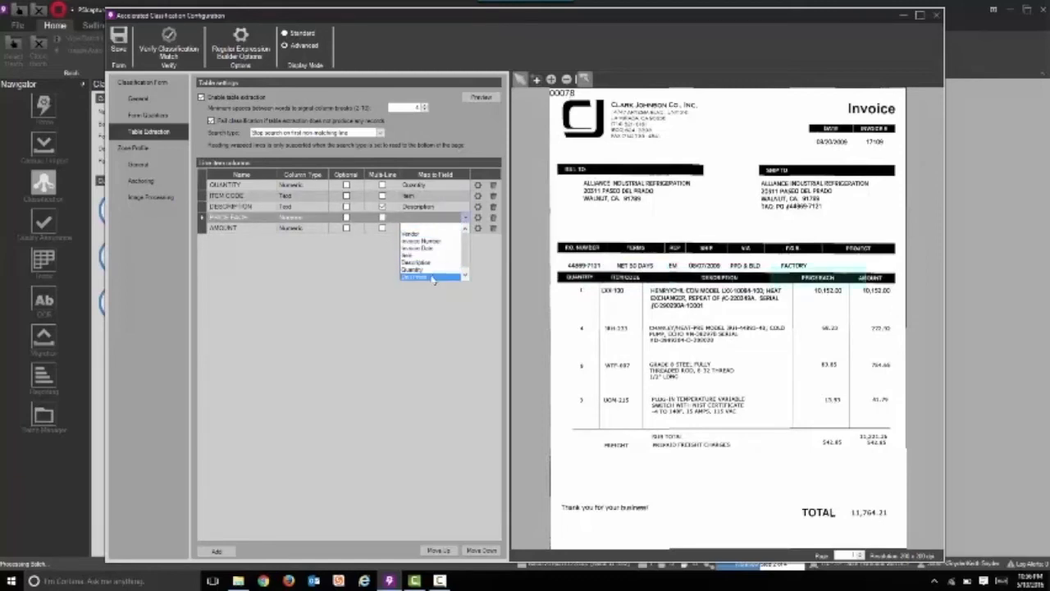
{"action": "left_click", "coordinate": [431, 277]}
{"action": "left_click", "coordinate": [439, 231]}
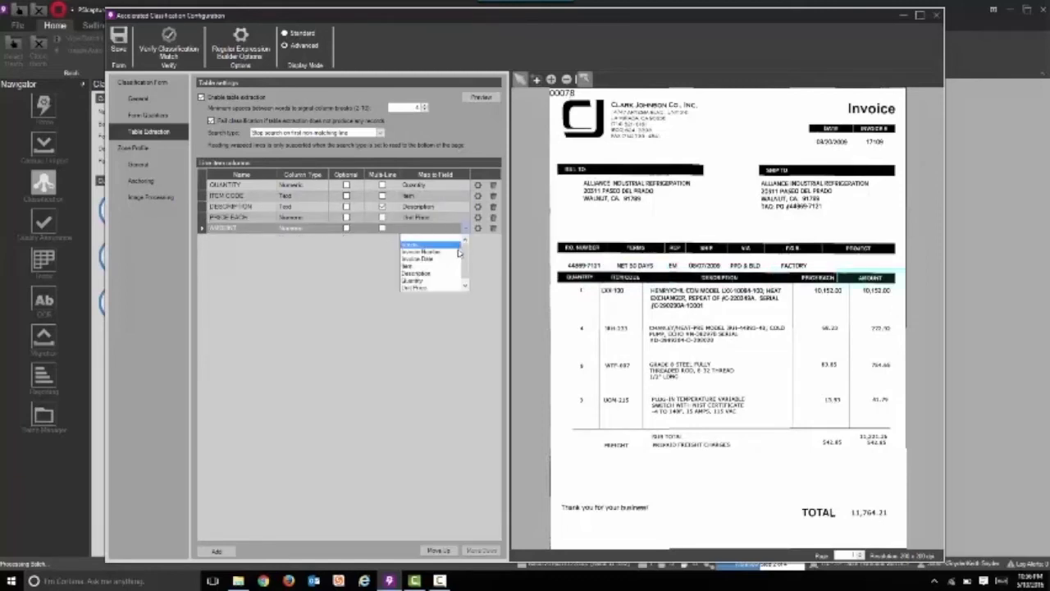
{"action": "left_click_drag", "start_coordinate": [465, 257], "coordinate": [465, 267]}
{"action": "left_click", "coordinate": [428, 288]}
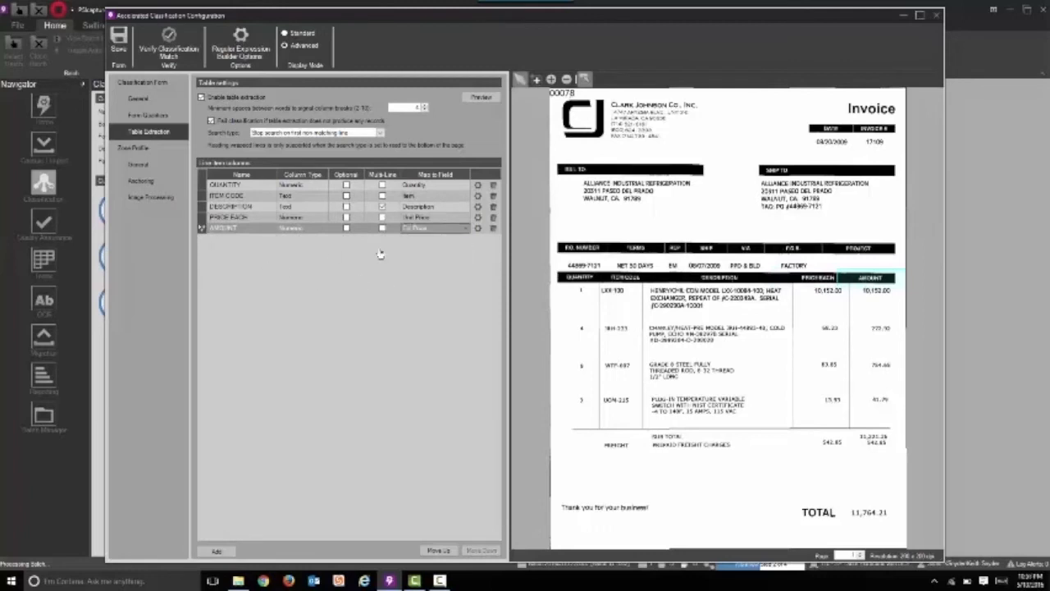
Preview the line item extraction and check each extracted line against its highlighted row on the invoice
{"action": "left_click", "coordinate": [483, 97]}
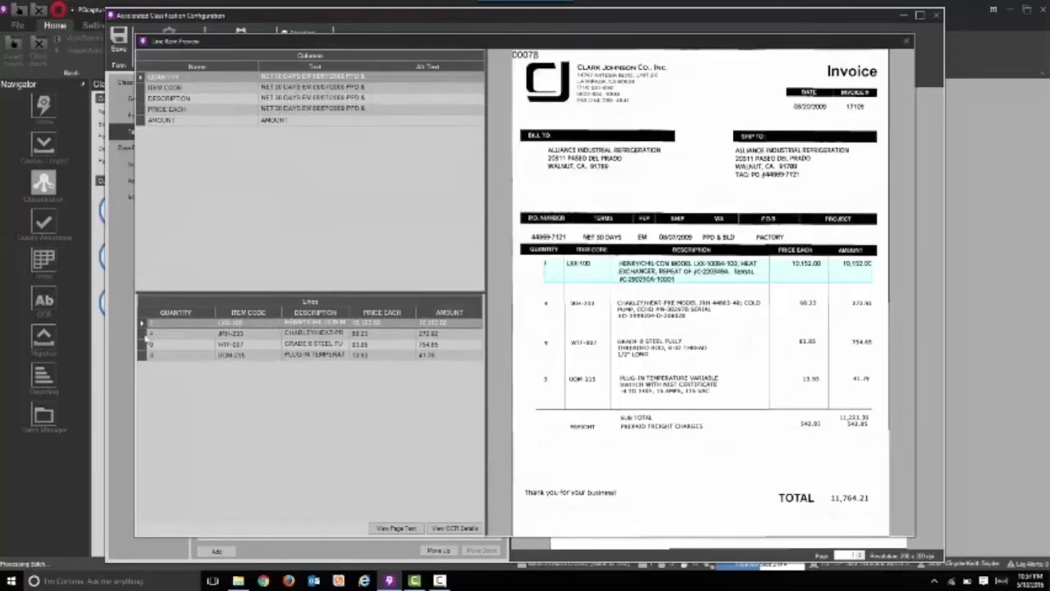
{"action": "left_click", "coordinate": [142, 334]}
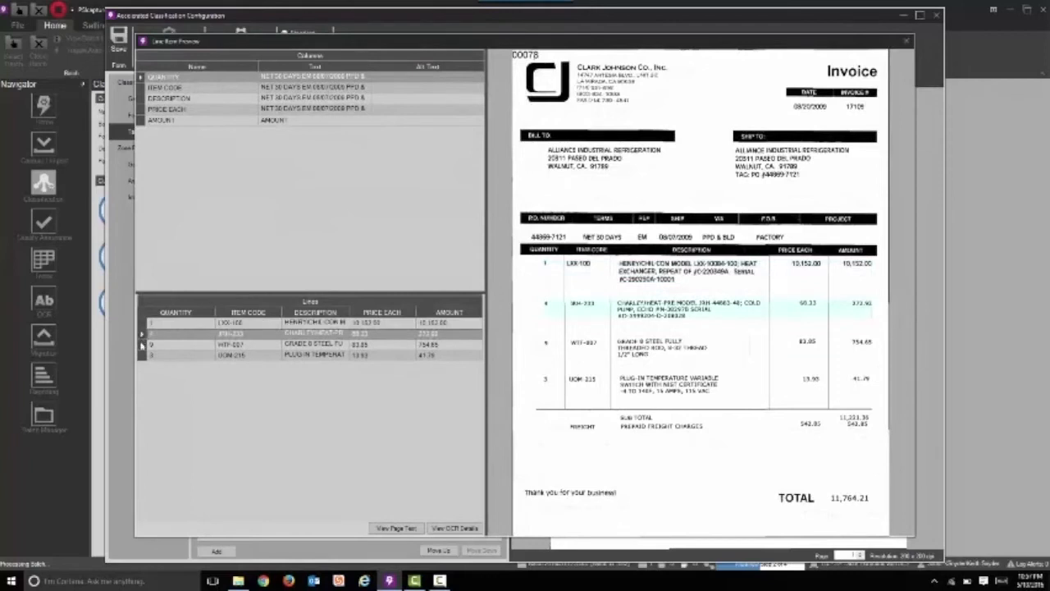
{"action": "left_click", "coordinate": [142, 345]}
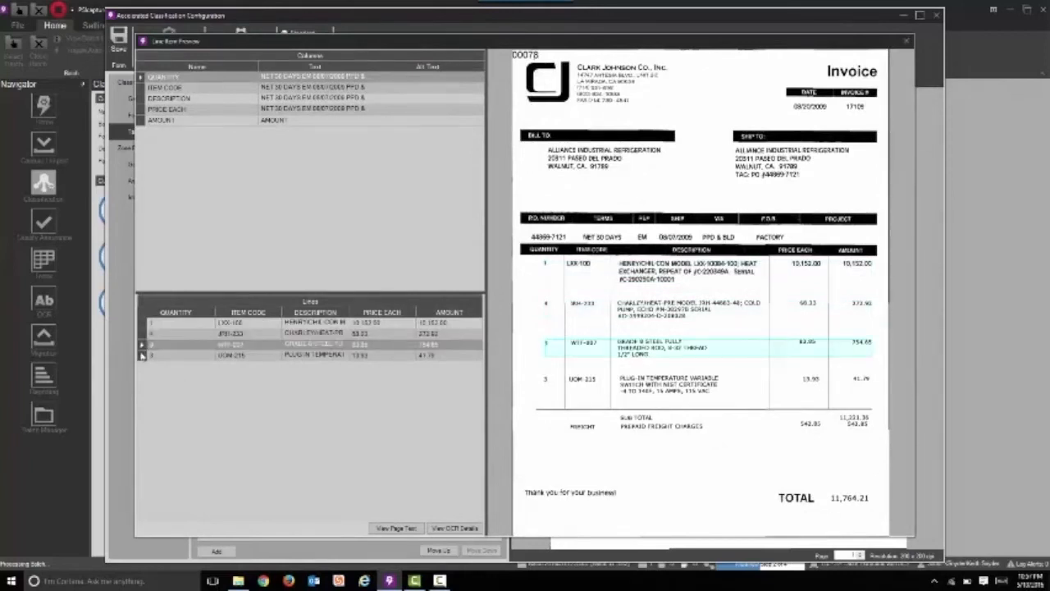
{"action": "left_click", "coordinate": [142, 356]}
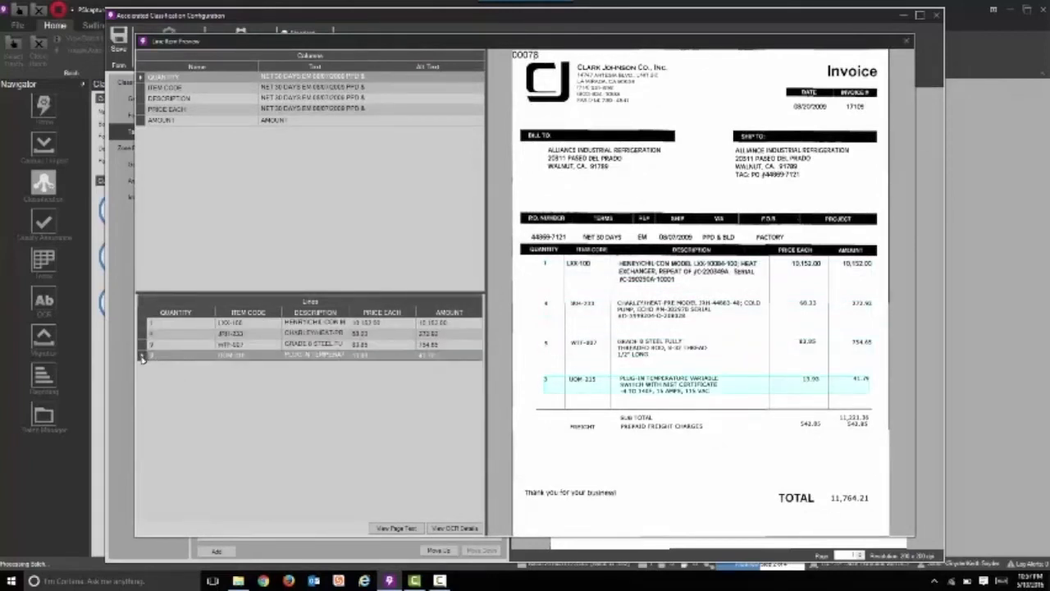
{"action": "left_click", "coordinate": [907, 42]}
{"action": "left_click", "coordinate": [122, 47]}
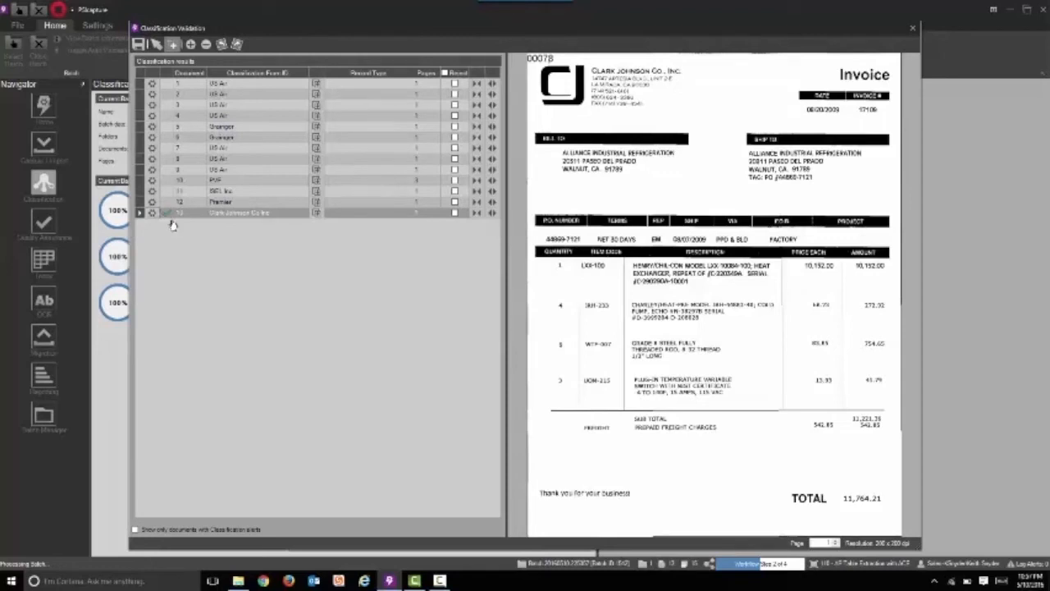
{"action": "left_click", "coordinate": [454, 212]}
{"action": "left_click", "coordinate": [454, 212]}
{"action": "left_click", "coordinate": [141, 46]}
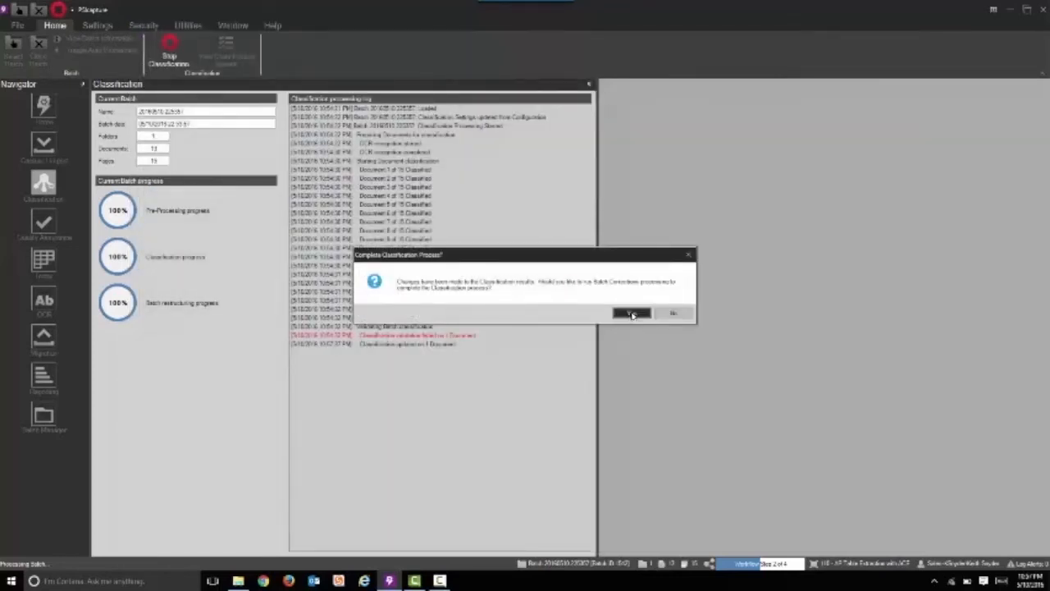
{"action": "left_click", "coordinate": [632, 313]}
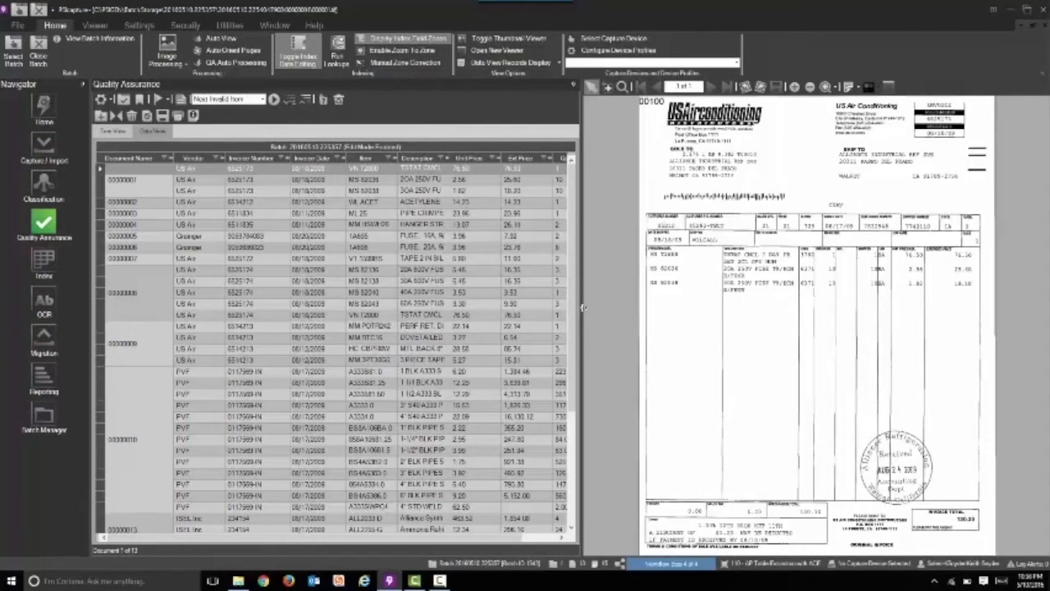
Widen the Quality Assurance data grid and check US Air and PVF index values against their invoice images
{"action": "left_click_drag", "start_coordinate": [585, 309], "coordinate": [639, 309]}
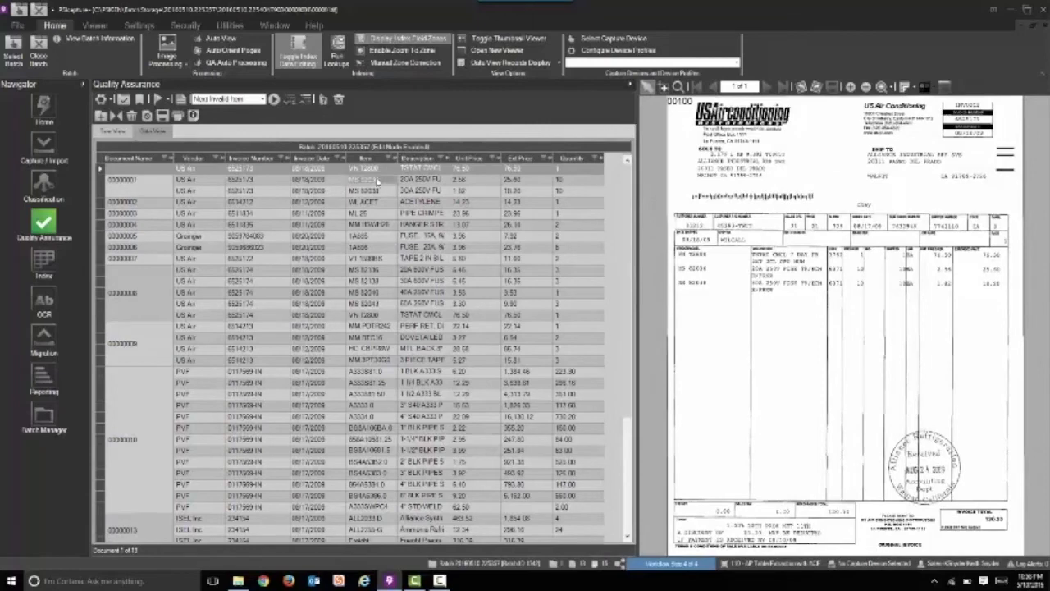
{"action": "left_click", "coordinate": [378, 181]}
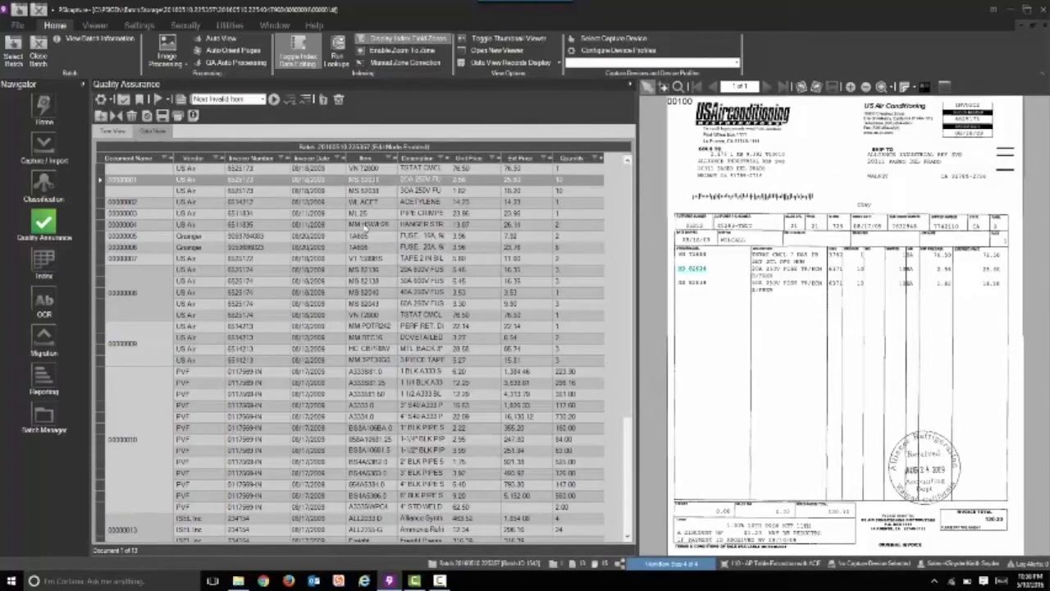
{"action": "left_click", "coordinate": [318, 227]}
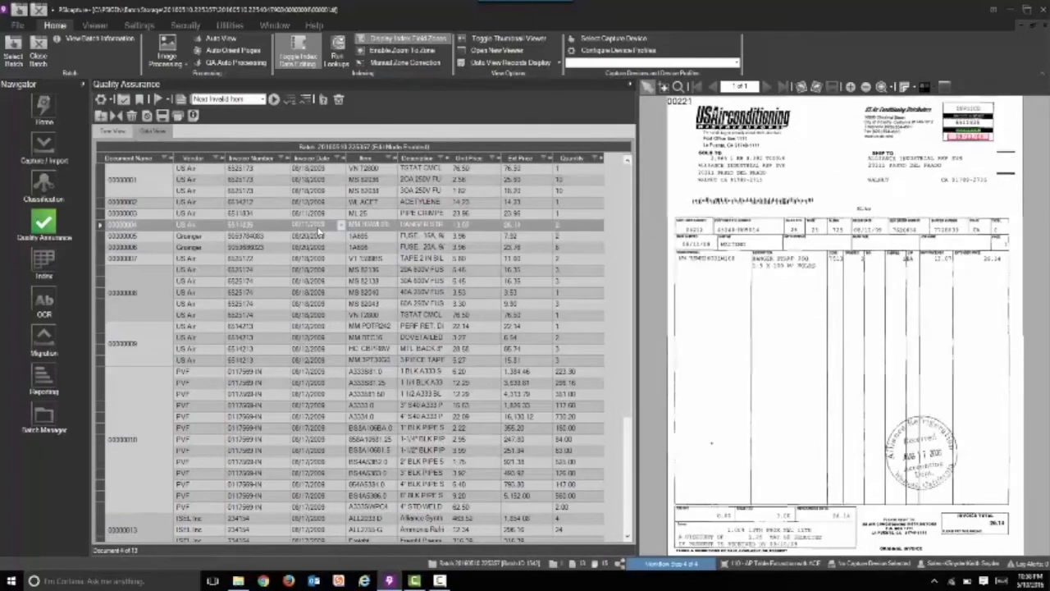
{"action": "left_click", "coordinate": [433, 271]}
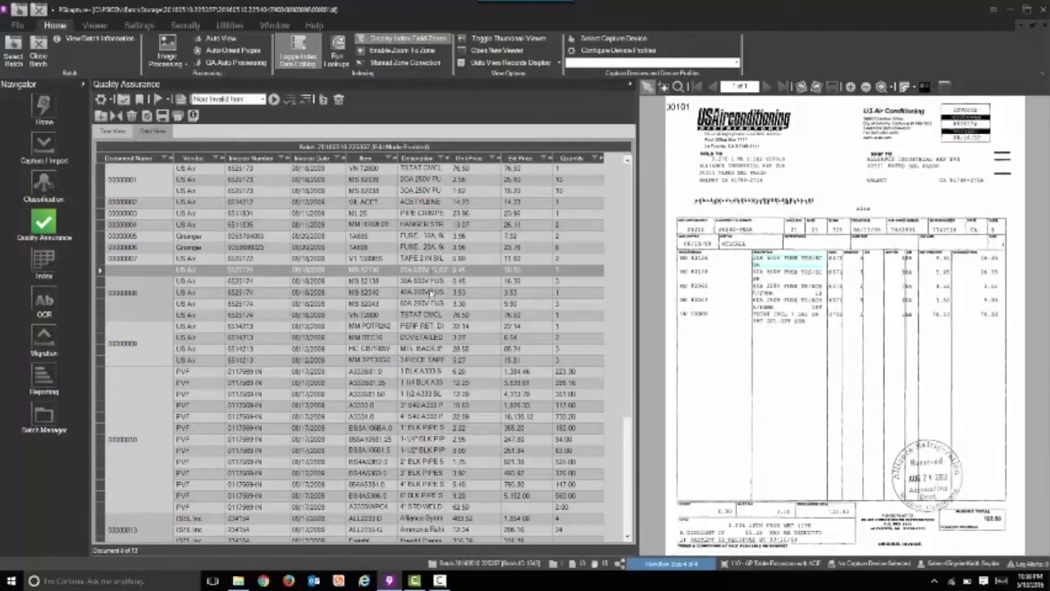
{"action": "left_click", "coordinate": [428, 303]}
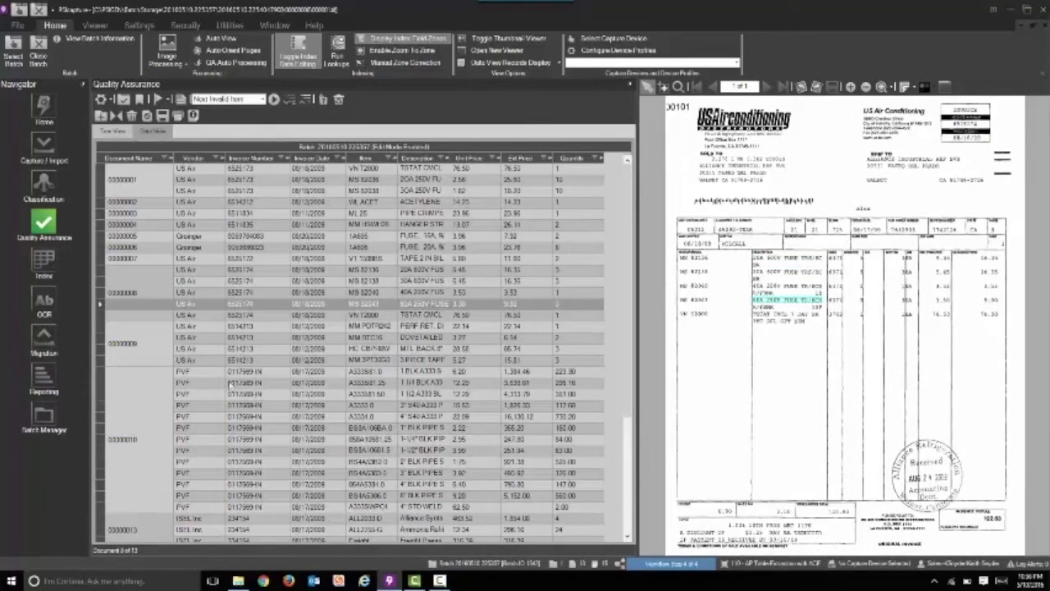
{"action": "left_click", "coordinate": [255, 374]}
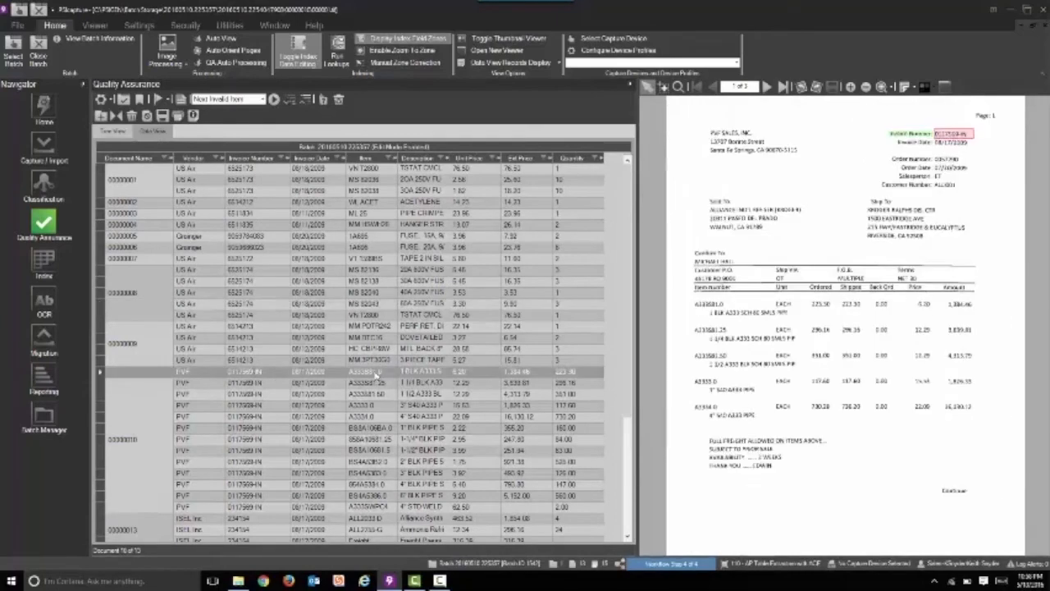
{"action": "scroll", "coordinate": [375, 375], "scroll_direction": "down", "scroll_amount": 4}
{"action": "left_click", "coordinate": [359, 485]}
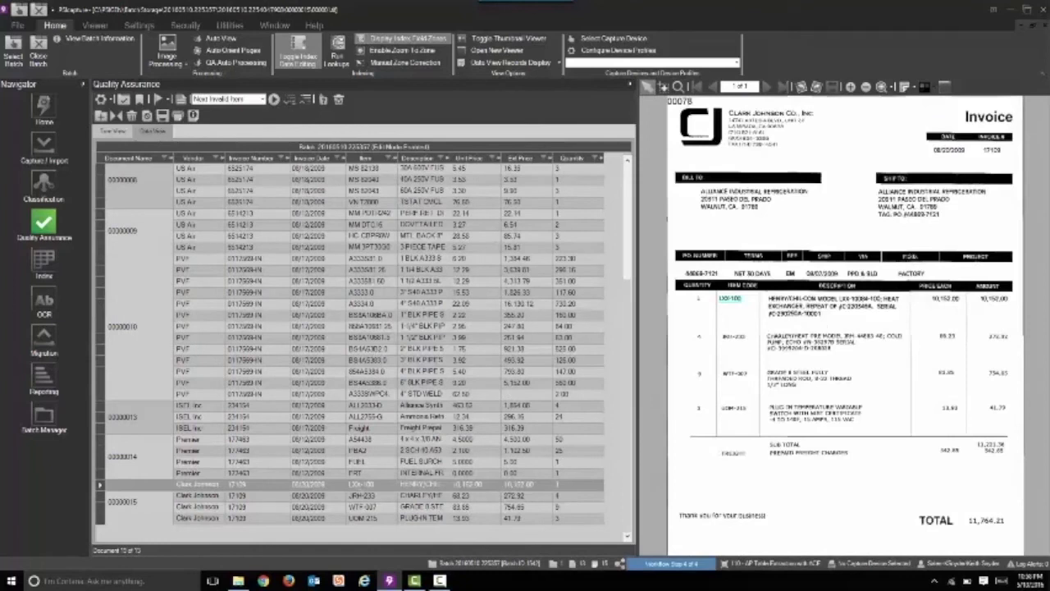
{"action": "left_click", "coordinate": [423, 497]}
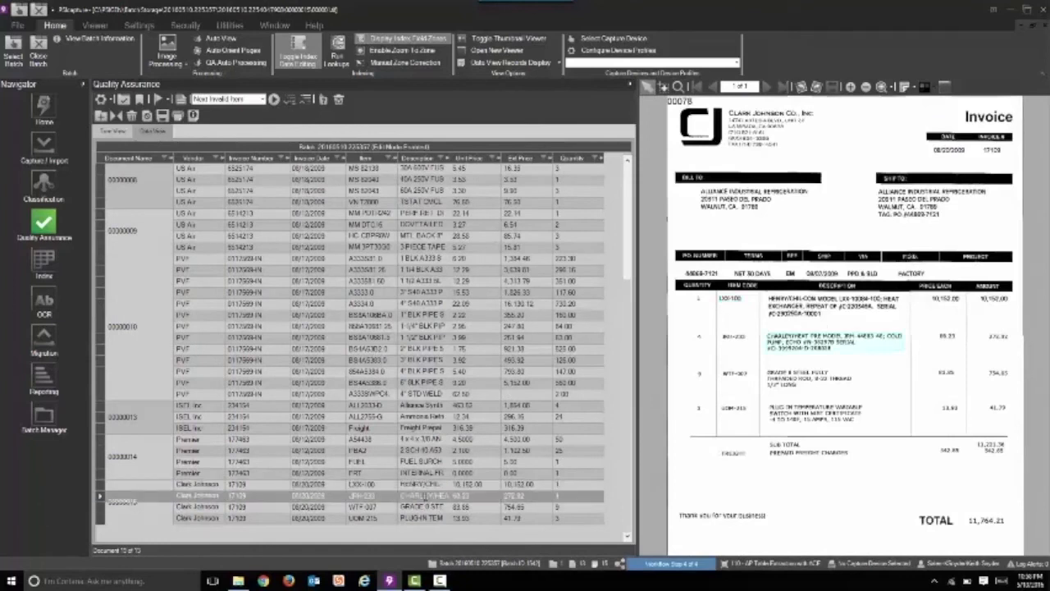
{"action": "left_click", "coordinate": [518, 507]}
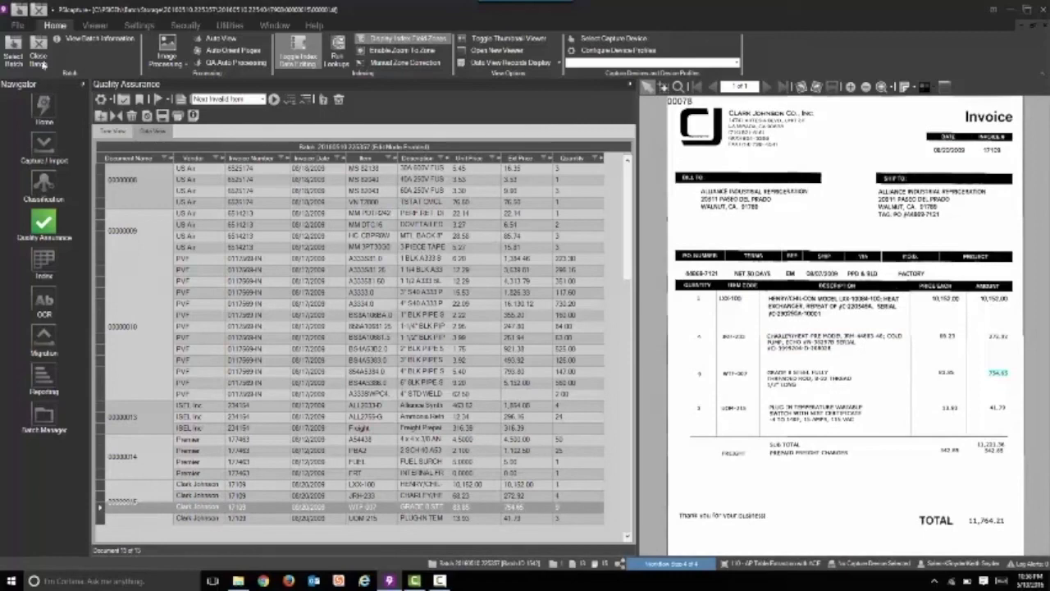
Close the batch with the Close Batch option and dismiss the selection of another batch
{"action": "left_click", "coordinate": [41, 53]}
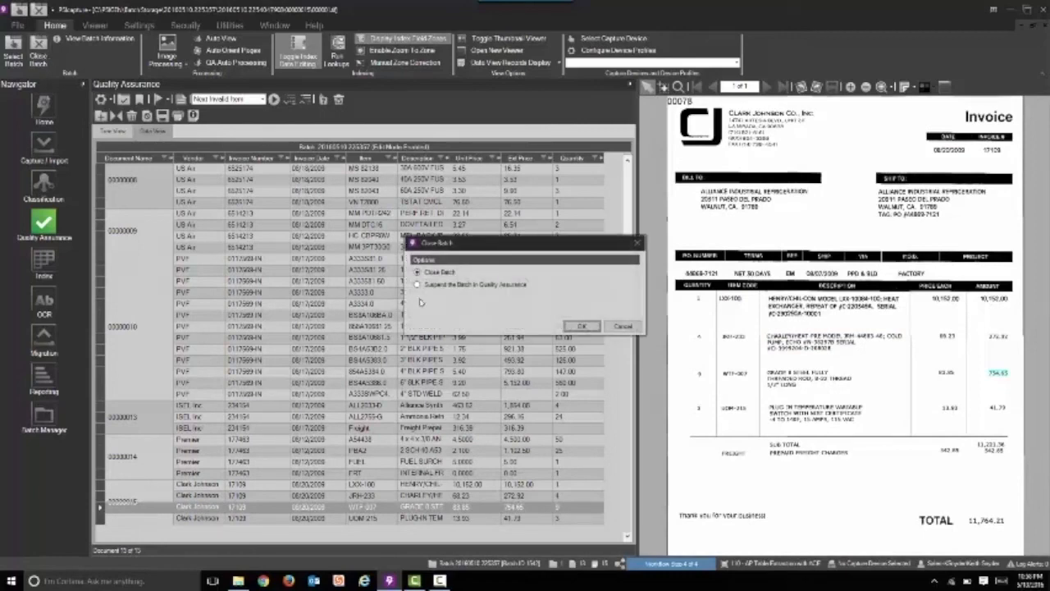
{"action": "left_click", "coordinate": [579, 325]}
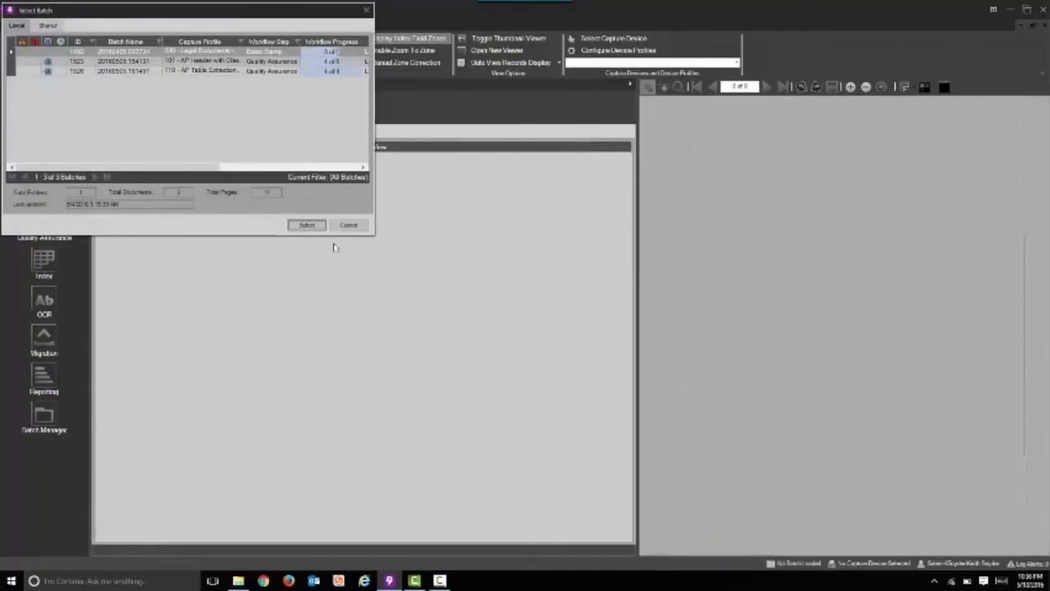
{"action": "left_click", "coordinate": [348, 228]}
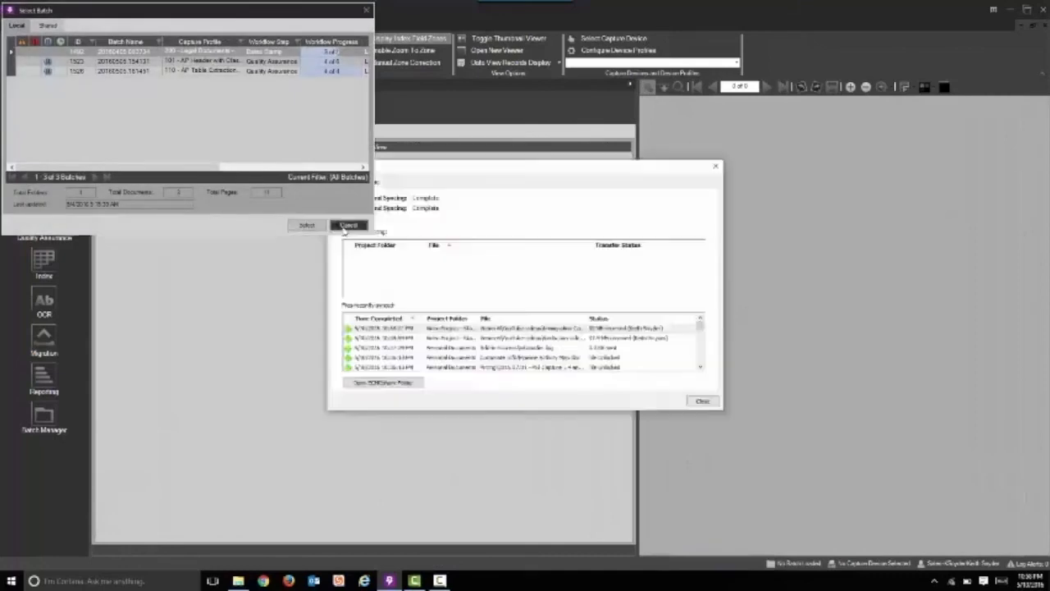